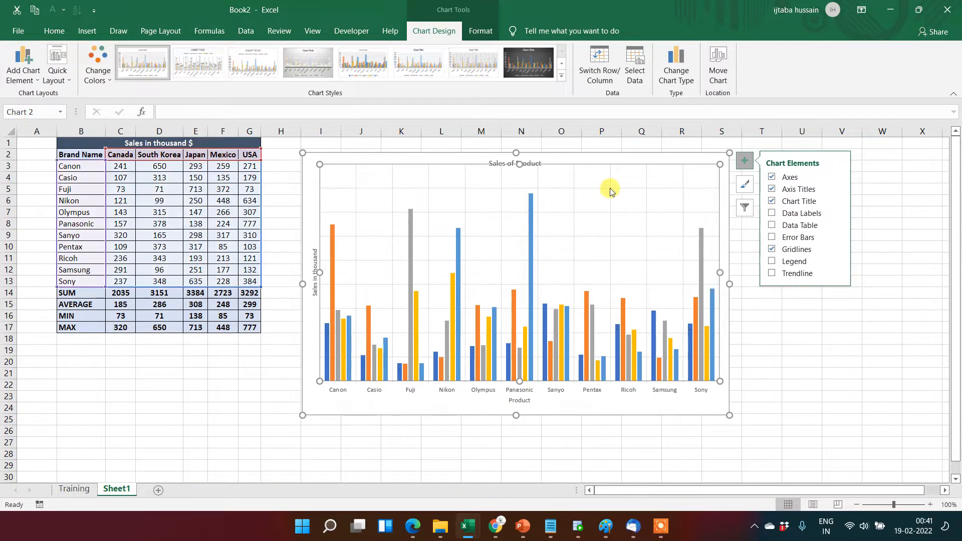
# Step: Shrink the chart's source range to end at the Panasonic row, and extend it back through the Sony row
pyautogui.click(581, 159)
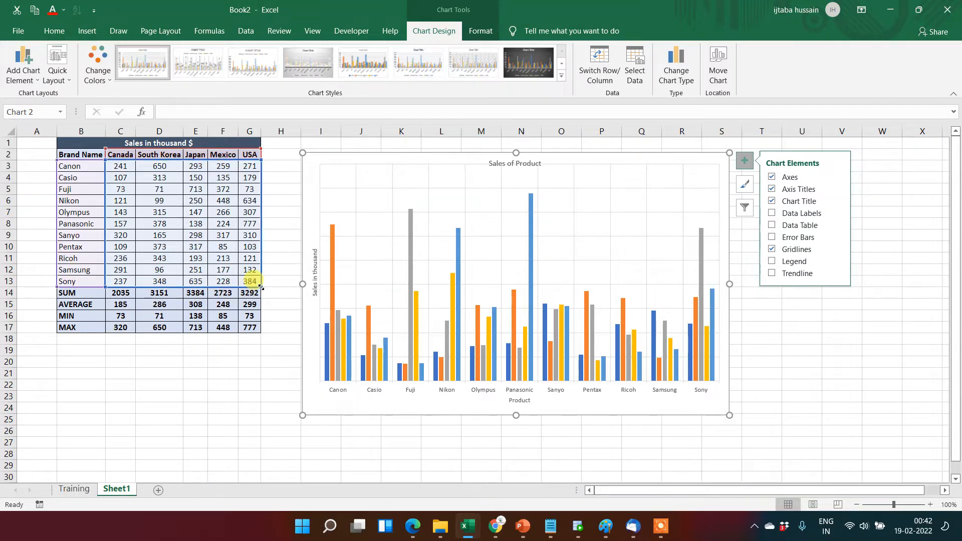
pyautogui.moveTo(260, 288); pyautogui.dragTo(250, 239)
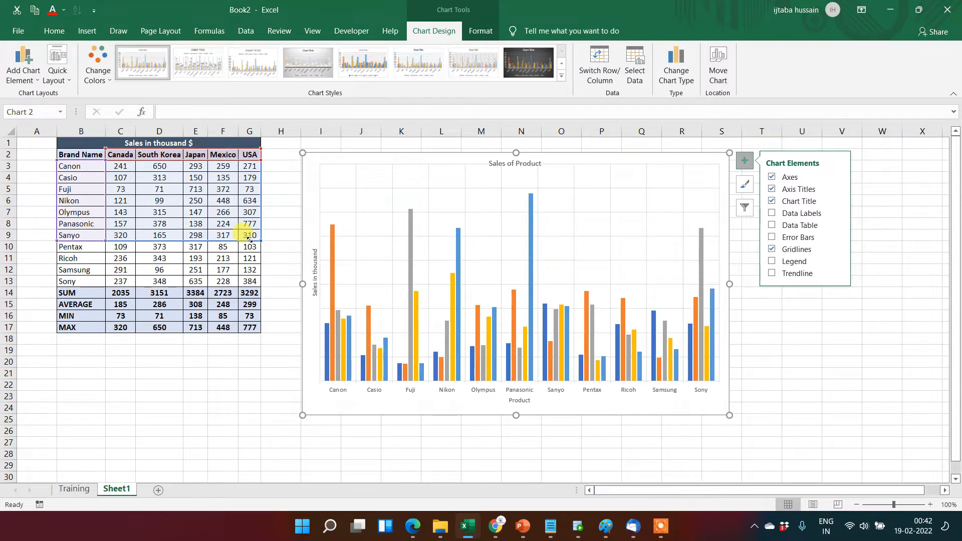
pyautogui.moveTo(250, 239)
pyautogui.mouseDown()
pyautogui.moveTo(248, 230)
pyautogui.moveTo(259, 229)
pyautogui.mouseUp()
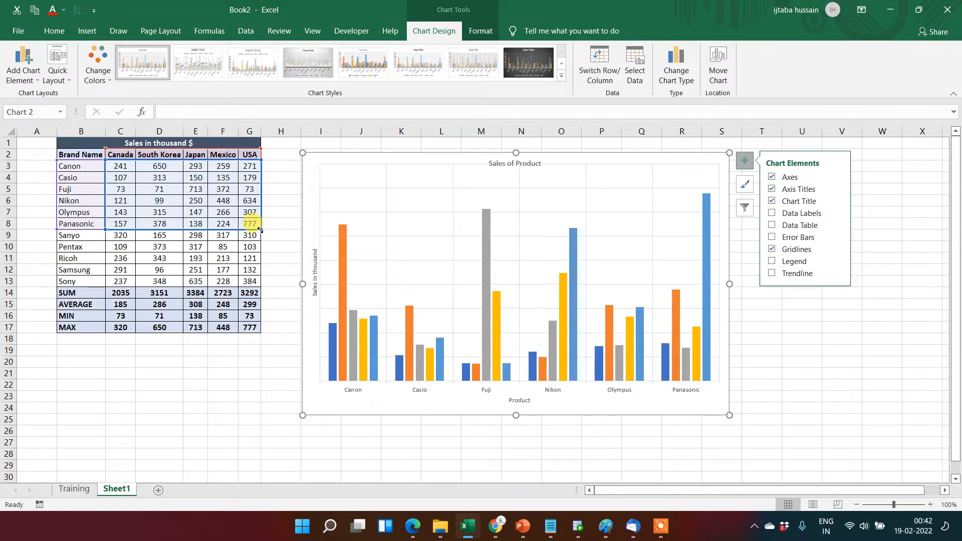
pyautogui.moveTo(260, 231); pyautogui.dragTo(259, 285)
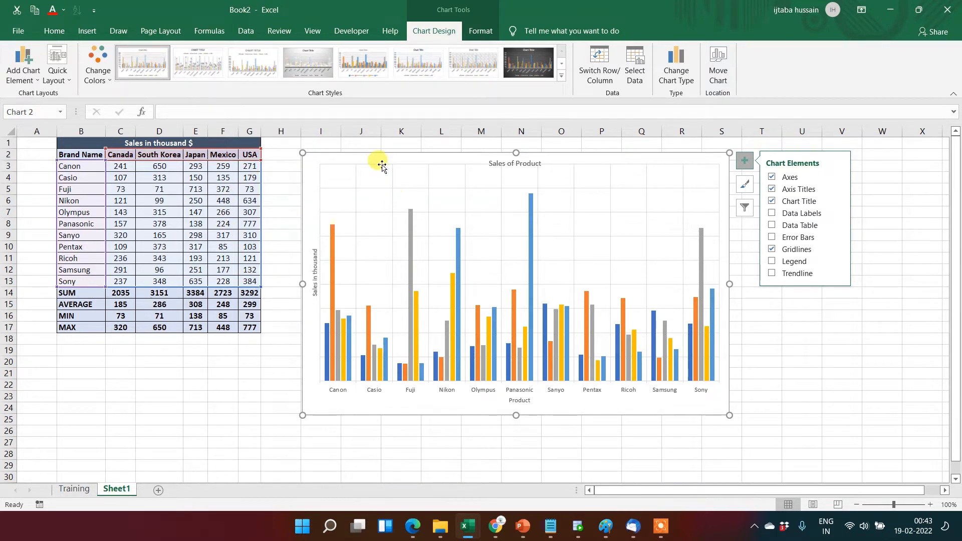
# Step: Exclude the Canon, Casio, Fuji and Nikon categories from the chart through its data source settings
pyautogui.rightClick(412, 177)
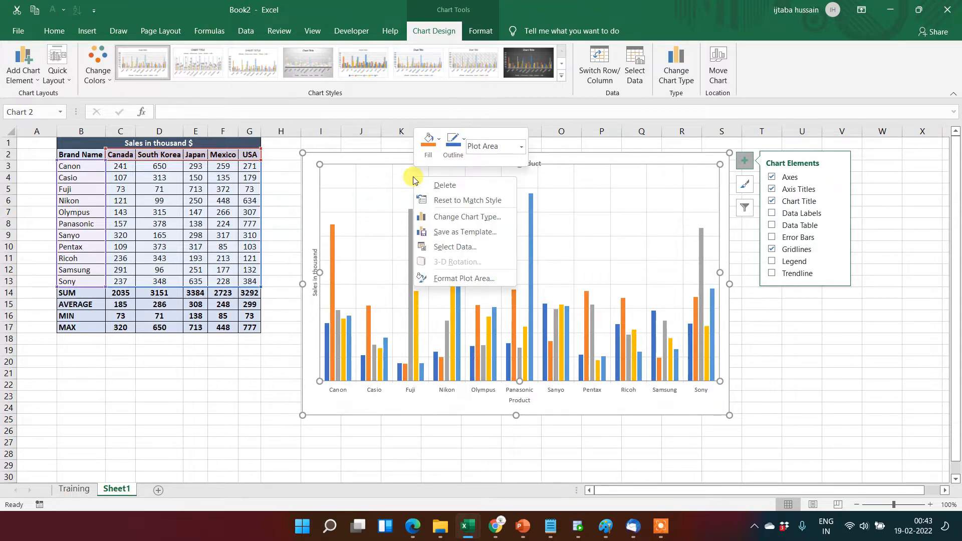
pyautogui.click(397, 174)
pyautogui.rightClick(396, 177)
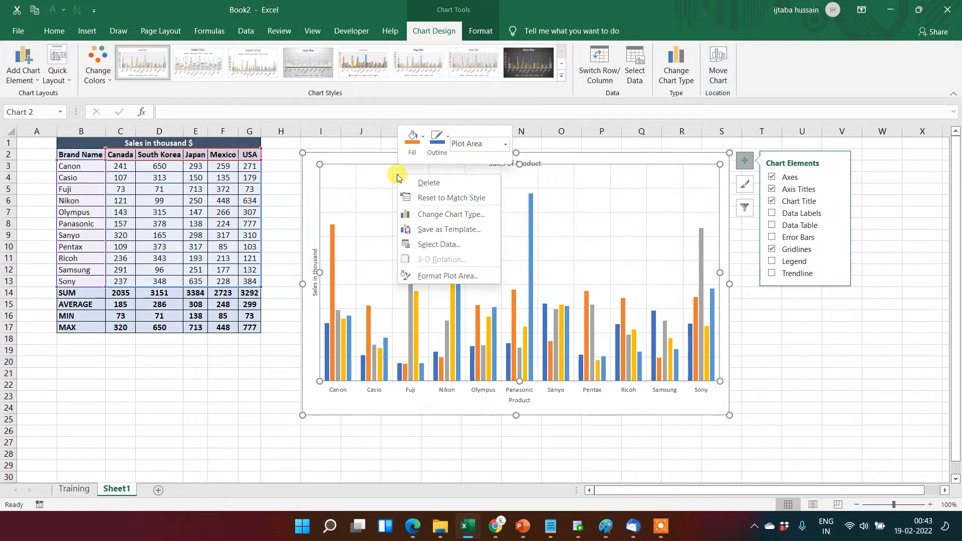
pyautogui.click(456, 246)
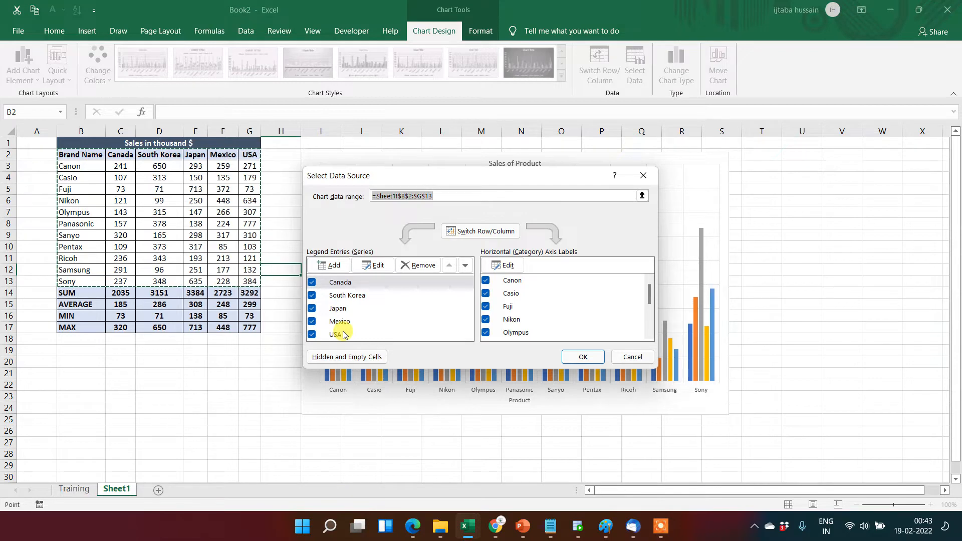
pyautogui.scroll(-4, 344, 334)
pyautogui.scroll(4, 343, 335)
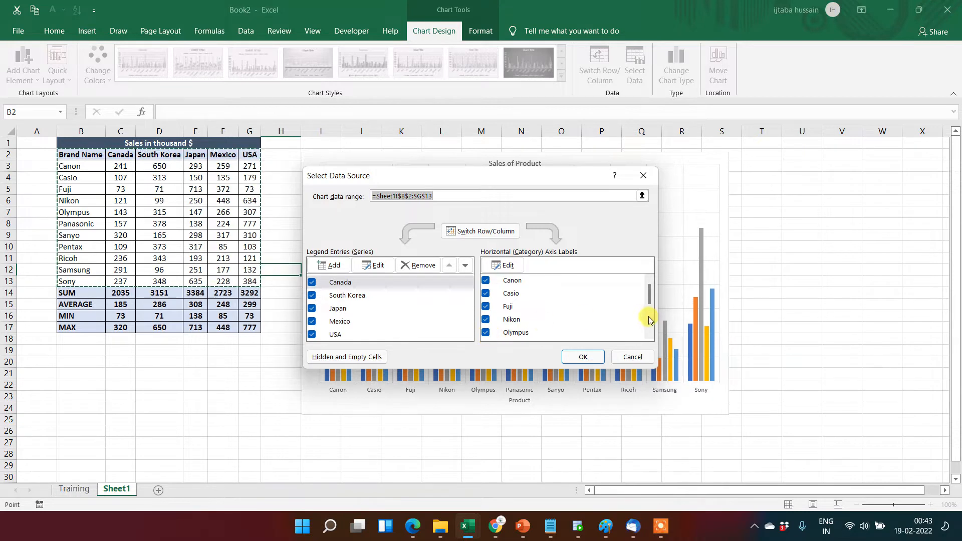
pyautogui.click(486, 280)
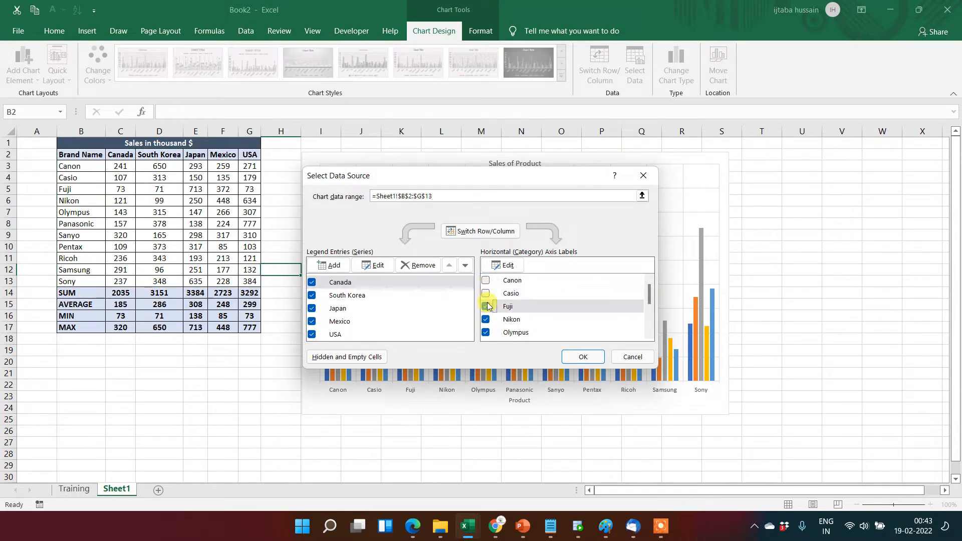
pyautogui.click(485, 319)
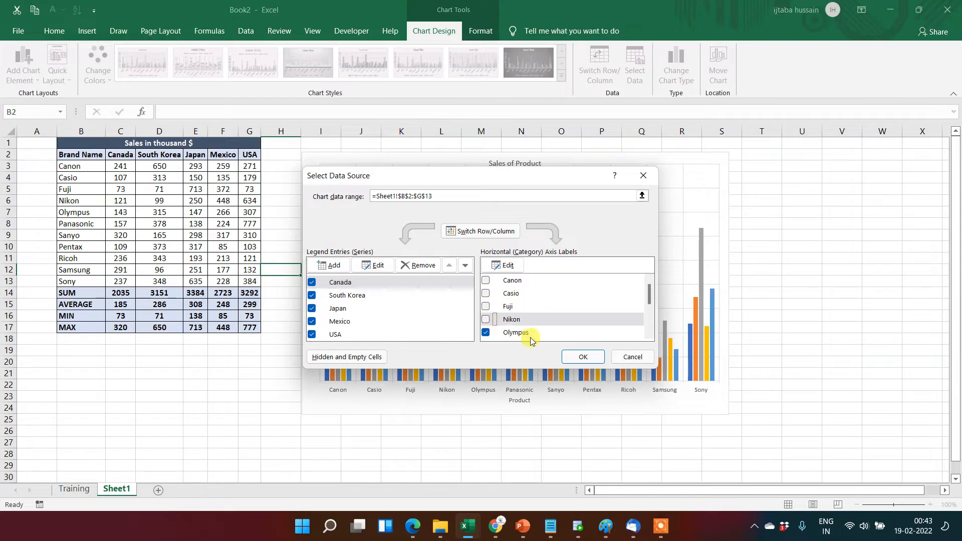
pyautogui.click(583, 357)
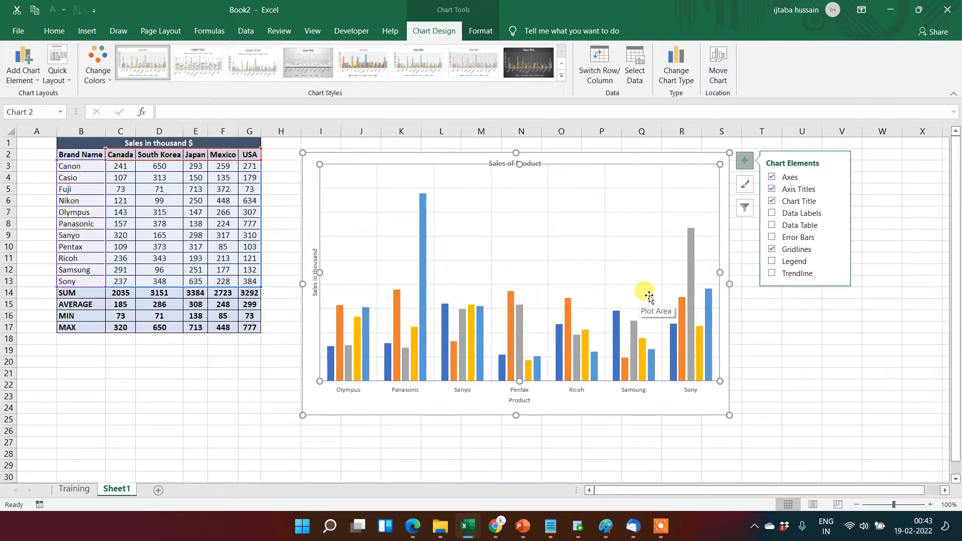
pyautogui.rightClick(651, 216)
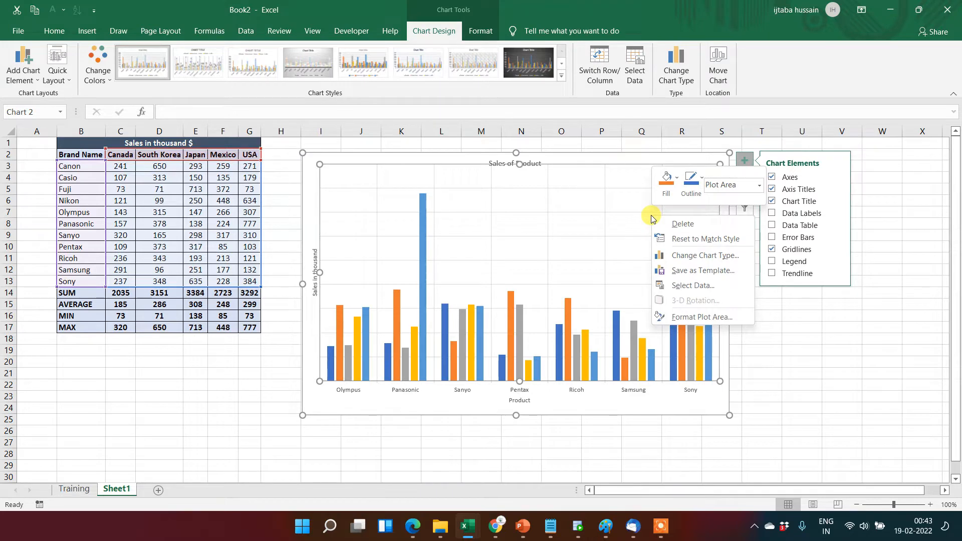
pyautogui.click(692, 261)
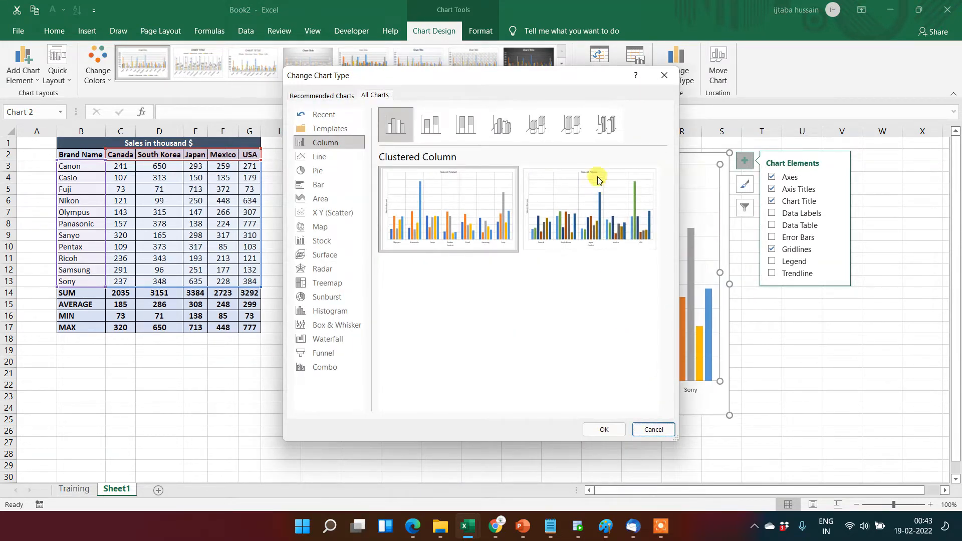
pyautogui.click(656, 430)
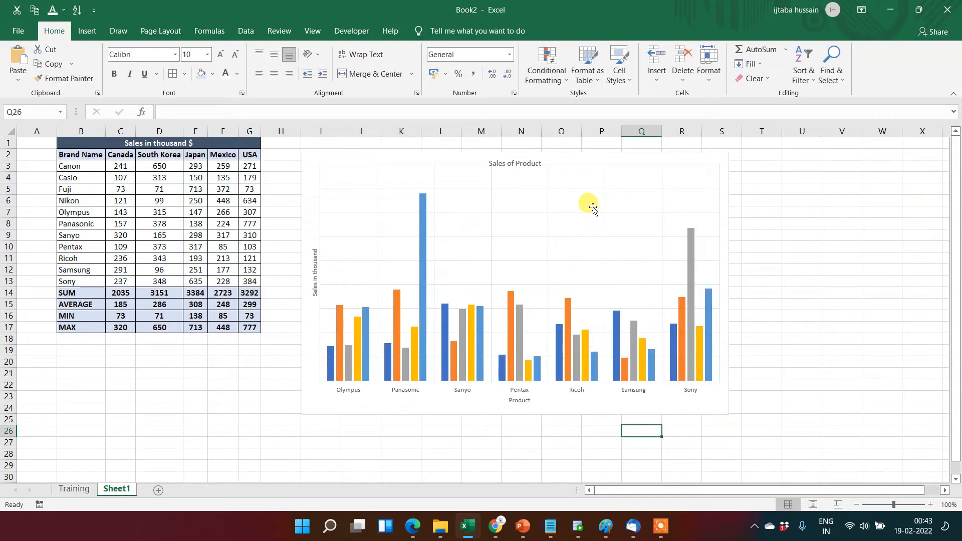
# Step: Include the Canon, Casio, Fuji and Nikon categories in the chart again through its data source settings
pyautogui.rightClick(591, 206)
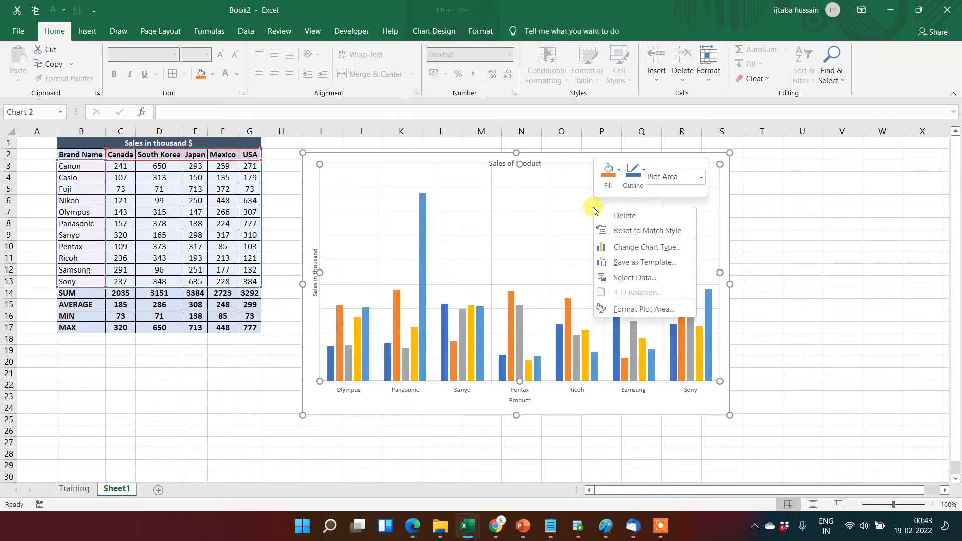
pyautogui.click(649, 273)
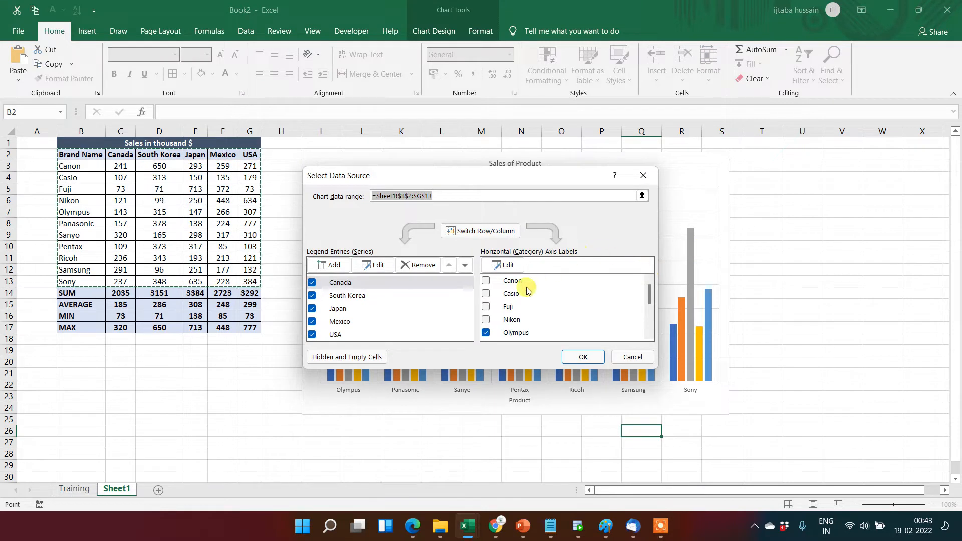
pyautogui.click(487, 281)
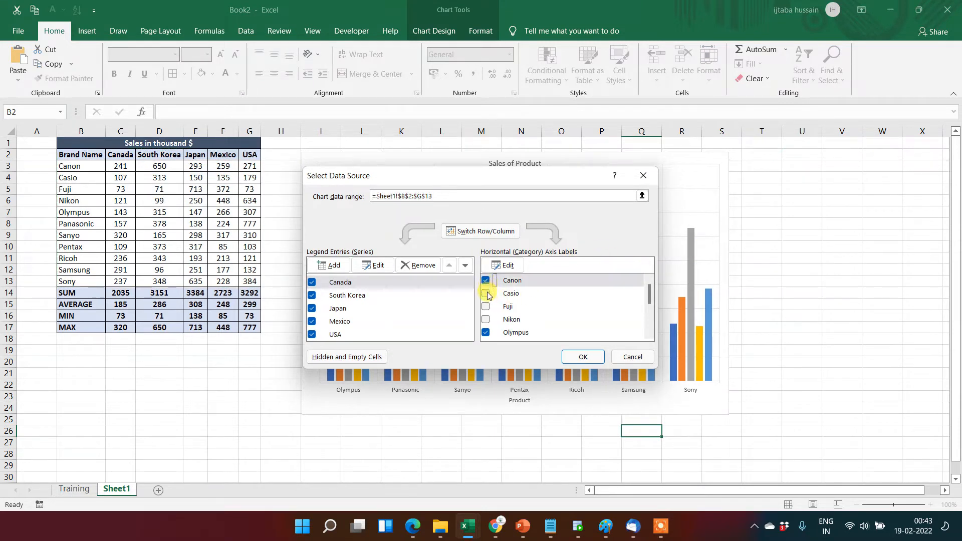
pyautogui.click(487, 294)
pyautogui.click(488, 307)
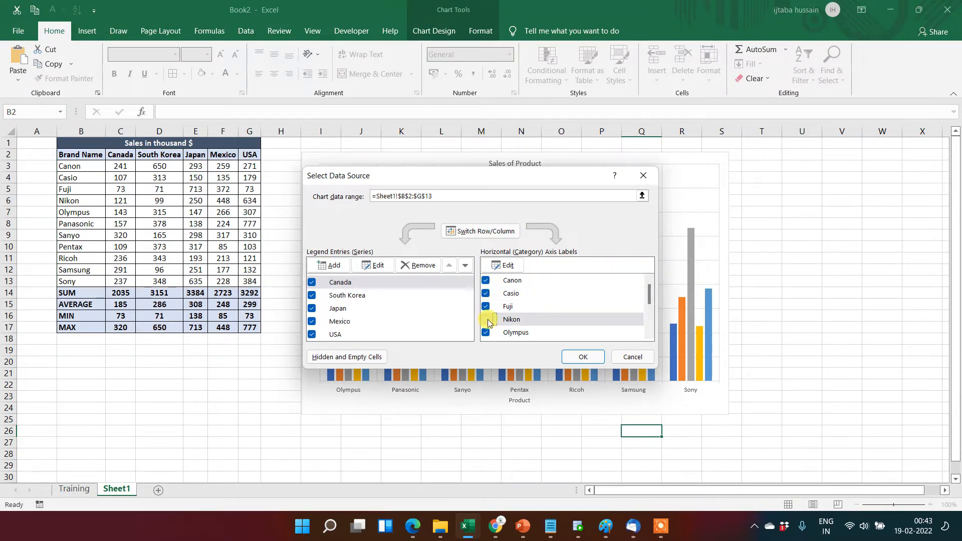
pyautogui.click(487, 320)
pyautogui.click(591, 354)
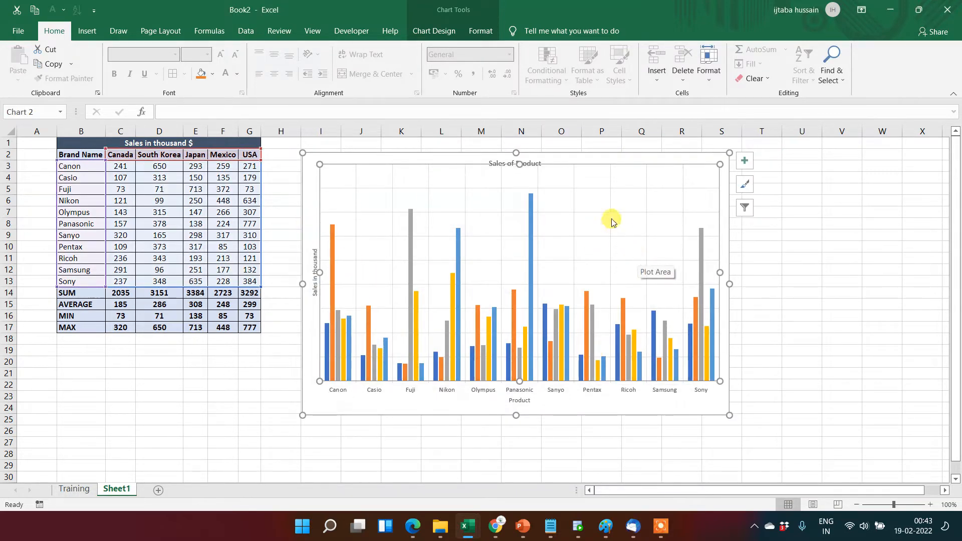
# Step: Switch rows and columns in the chart's data source so the countries form the horizontal axis and the brands become the series
pyautogui.rightClick(580, 179)
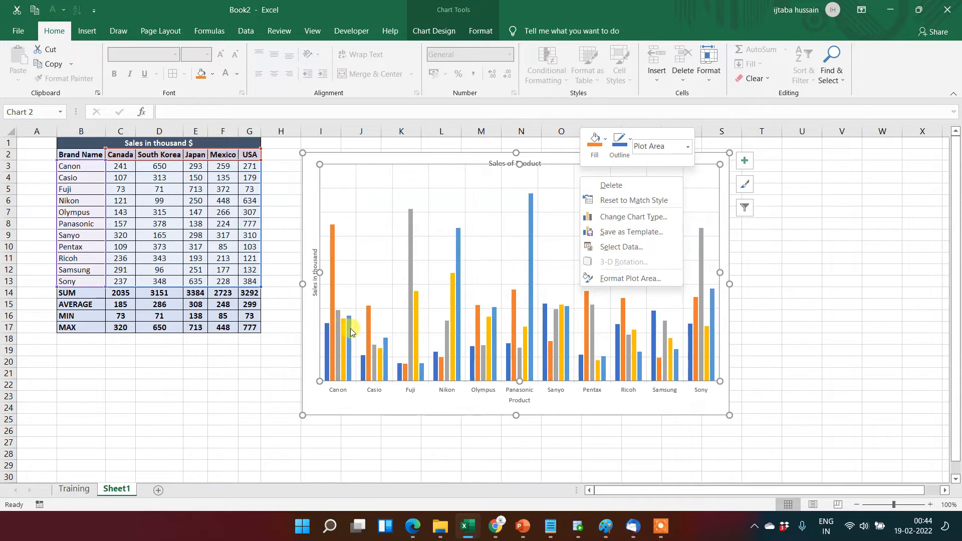
pyautogui.click(630, 248)
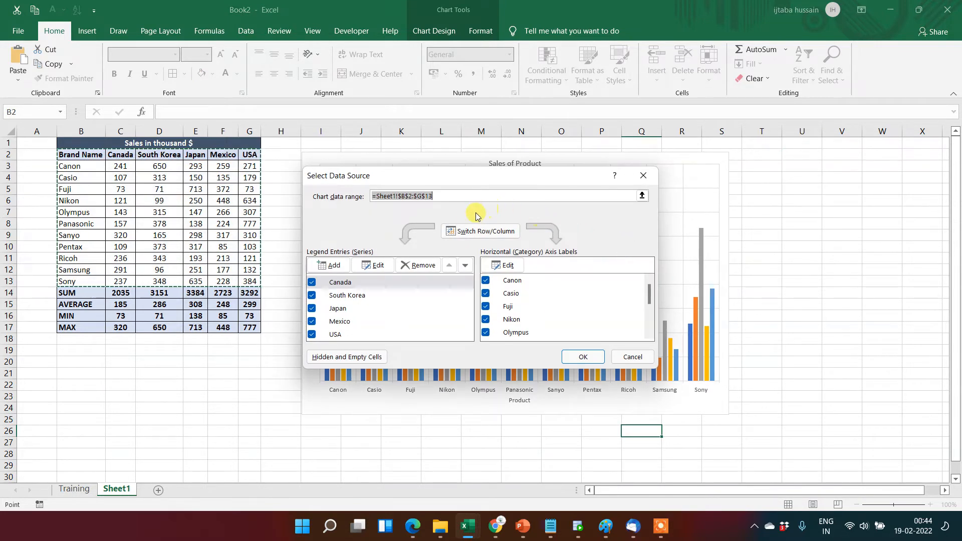
pyautogui.click(499, 233)
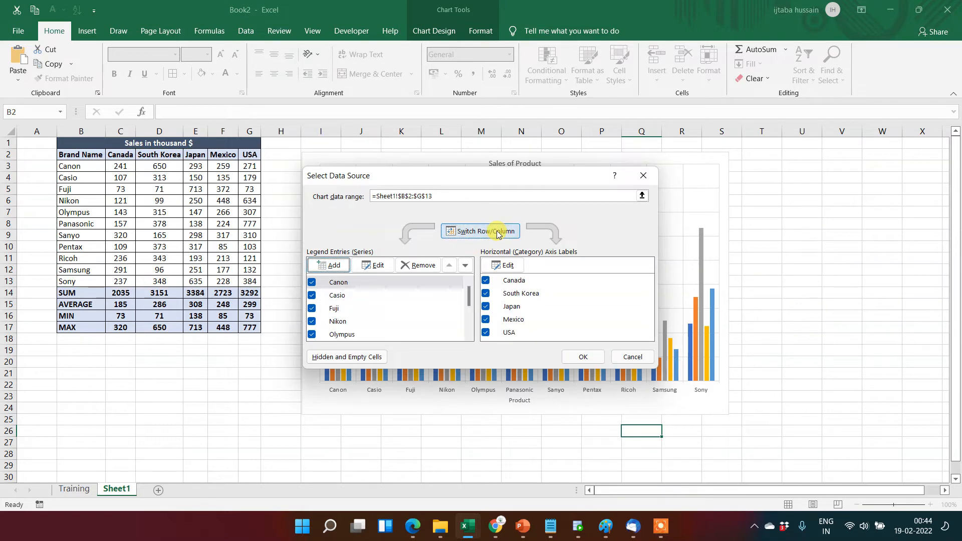
pyautogui.click(582, 356)
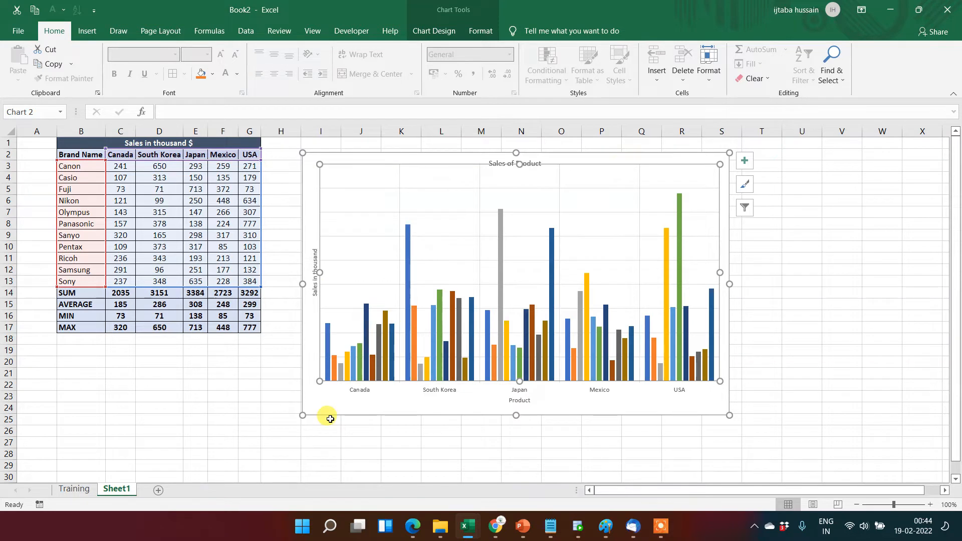
pyautogui.click(363, 391)
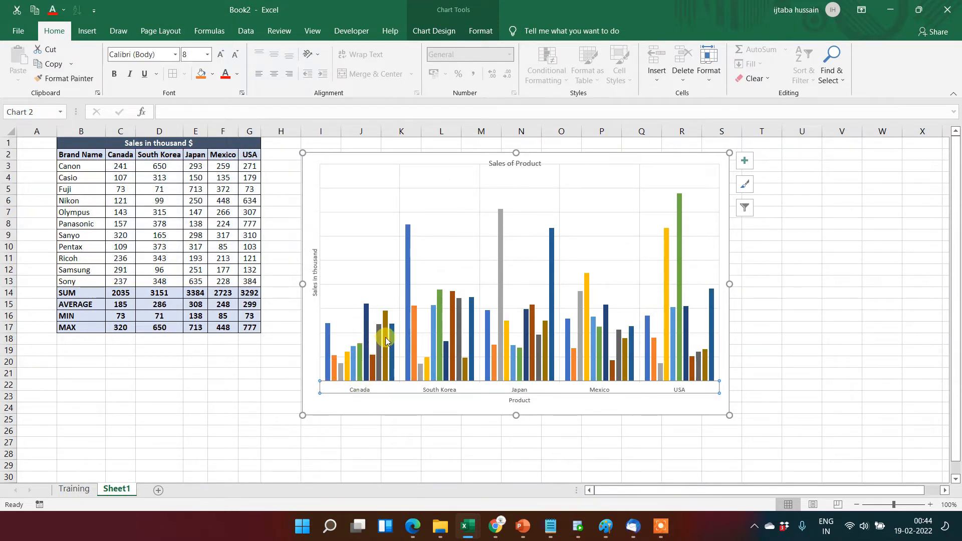
# Step: Add a legend at the bottom of the sales chart
pyautogui.click(746, 154)
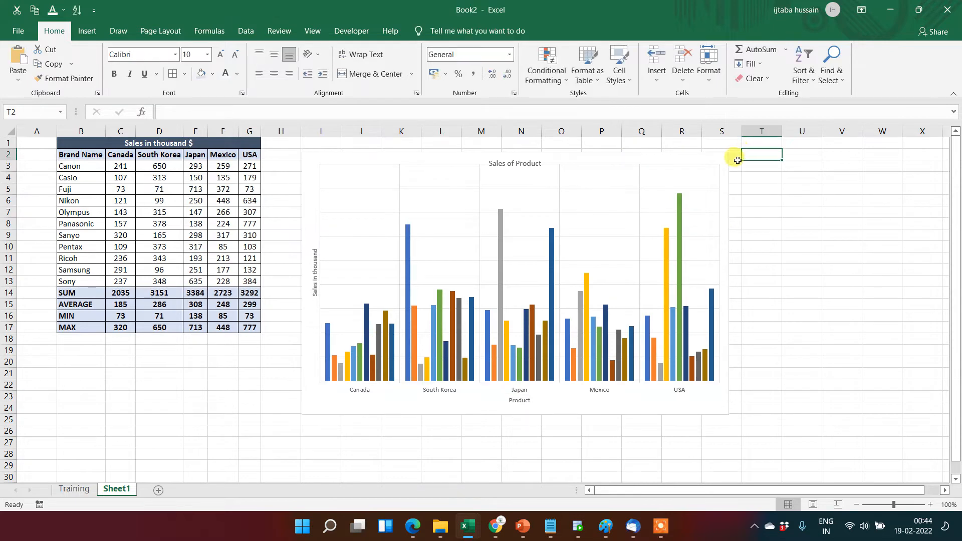
pyautogui.click(709, 163)
pyautogui.click(747, 164)
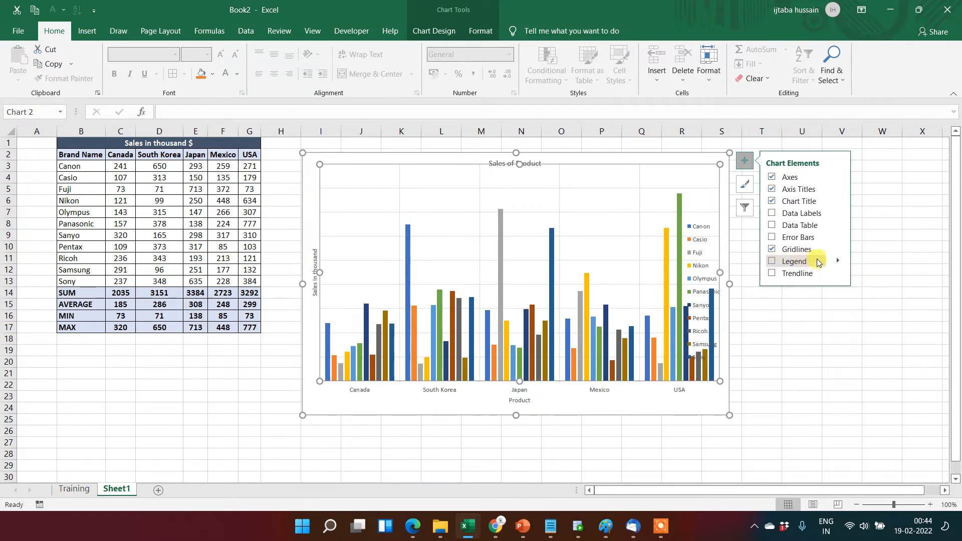
pyautogui.click(838, 261)
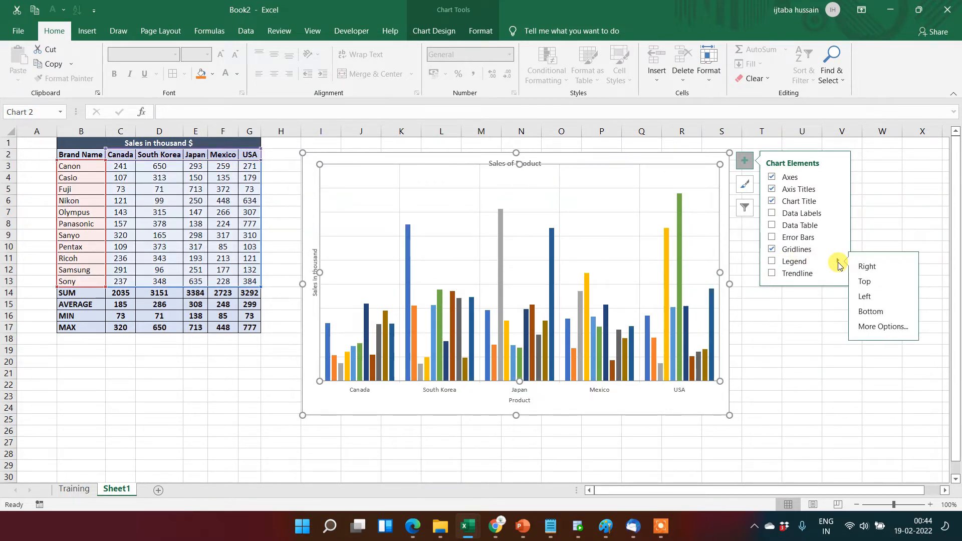
pyautogui.click(870, 310)
pyautogui.click(764, 442)
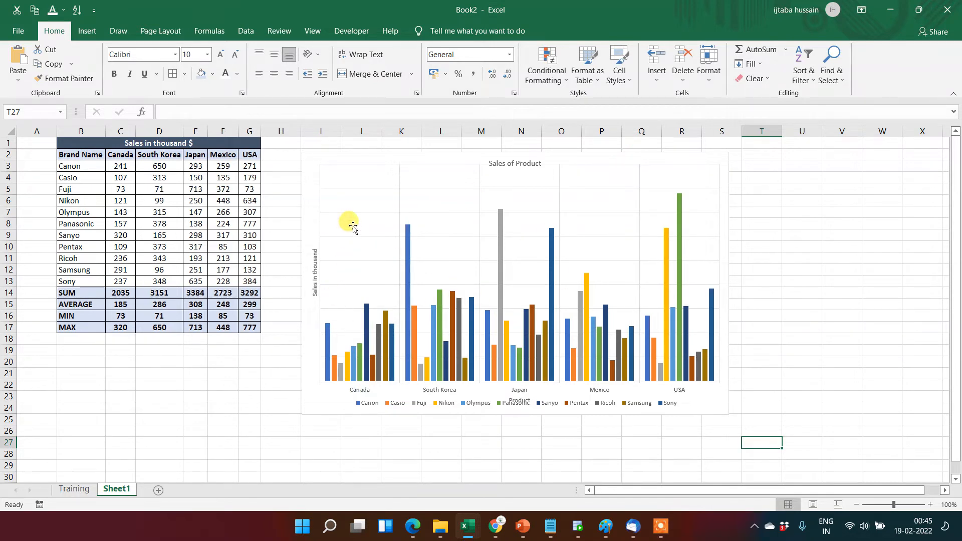
pyautogui.click(354, 194)
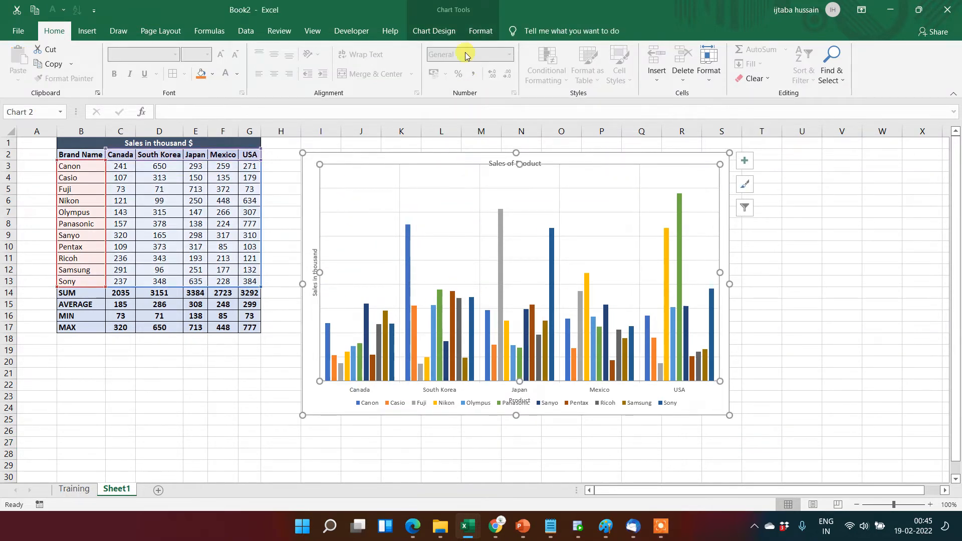
pyautogui.click(474, 31)
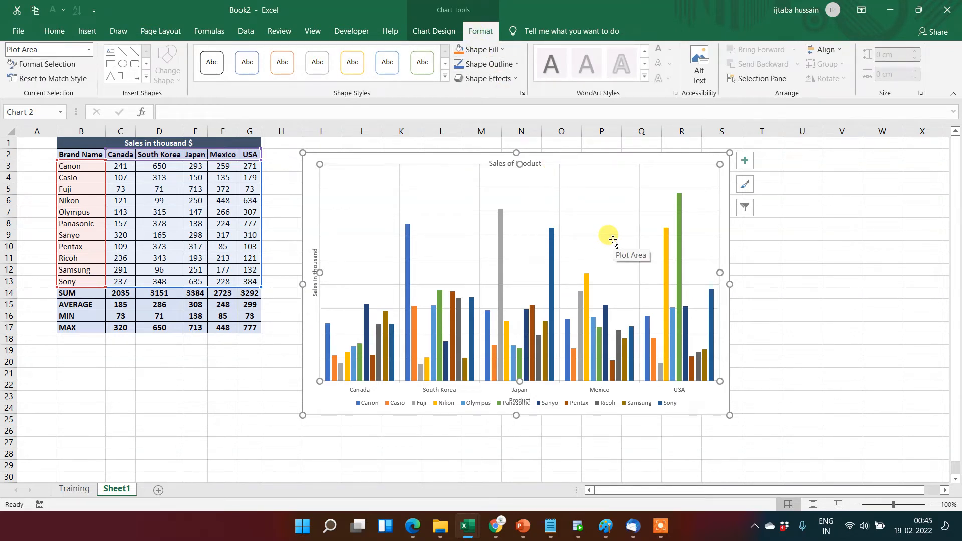
pyautogui.click(432, 31)
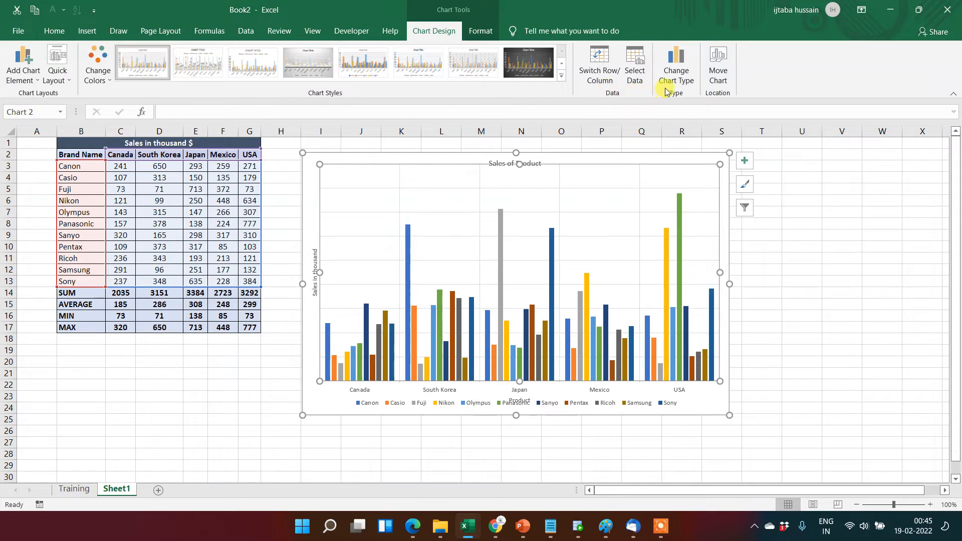
pyautogui.click(636, 69)
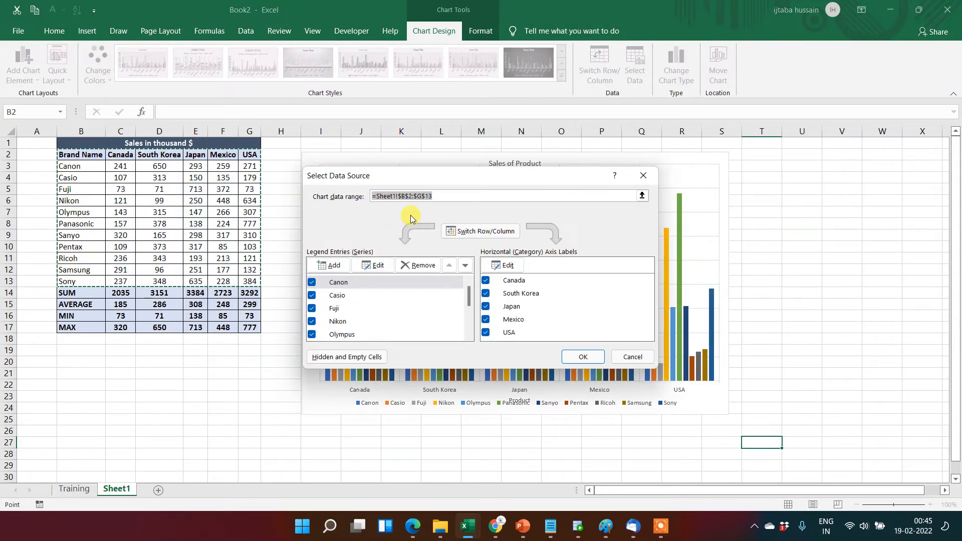
pyautogui.click(629, 359)
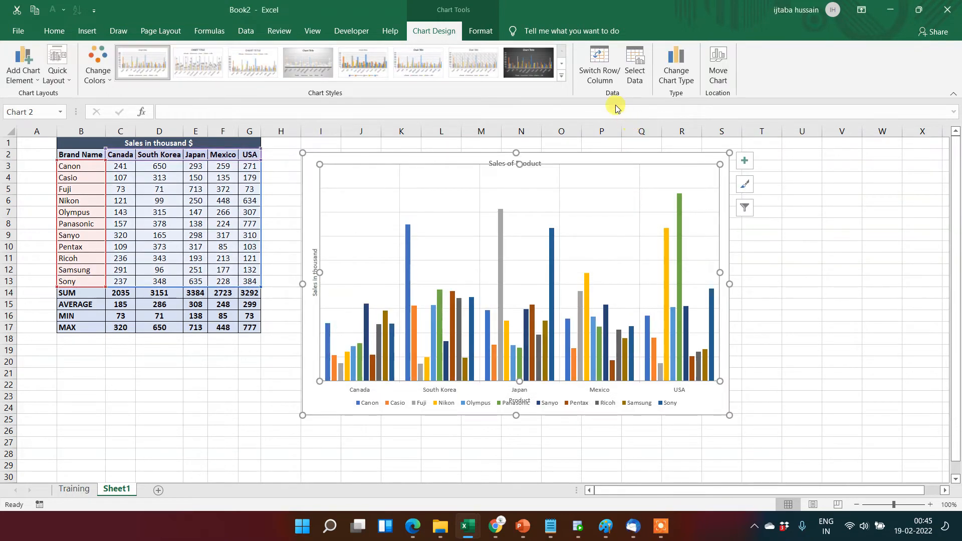
# Step: Toggle the chart's rows and columns, ending with brands on the horizontal axis and countries as the legend series
pyautogui.click(600, 68)
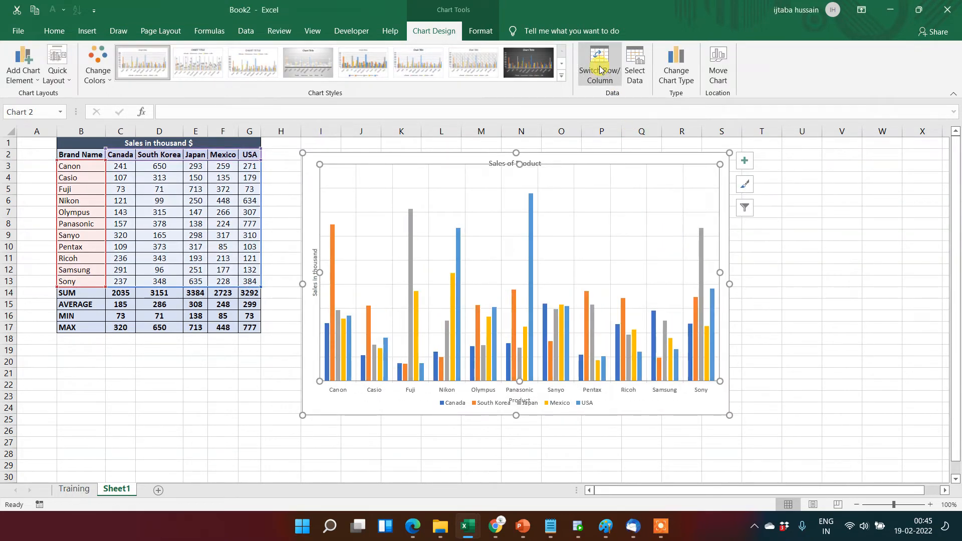
pyautogui.click(600, 69)
pyautogui.click(600, 69)
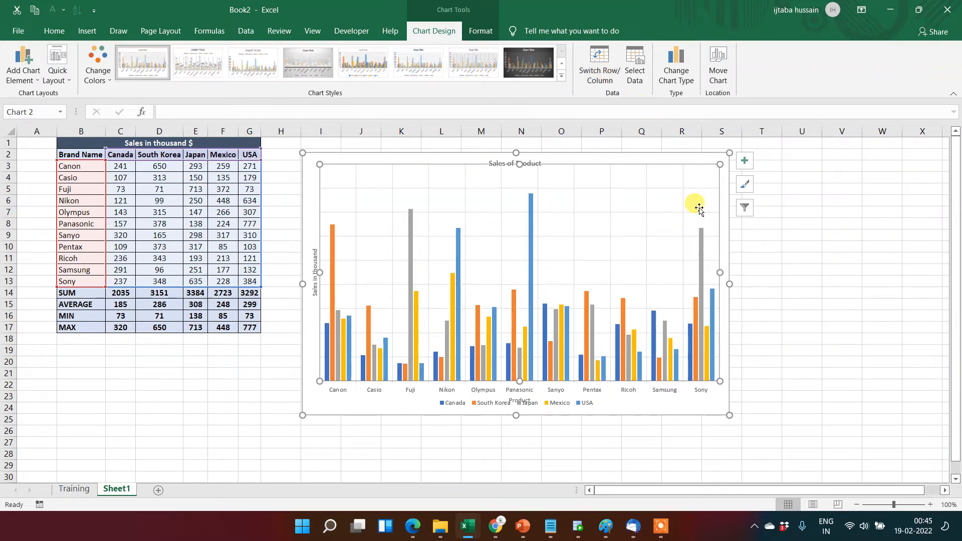
# Step: Change the sales chart's type to Clustered Bar
pyautogui.click(675, 155)
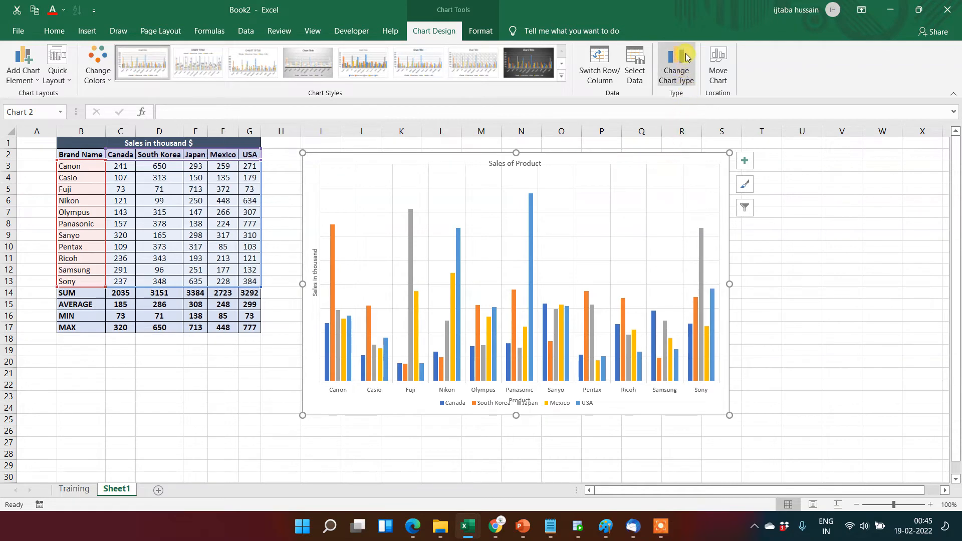
pyautogui.click(673, 82)
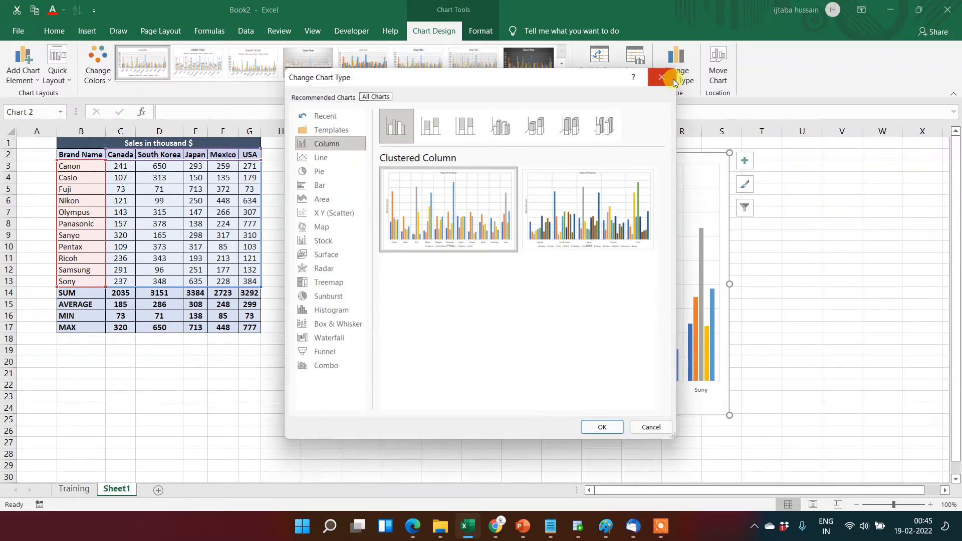
pyautogui.moveTo(469, 224)
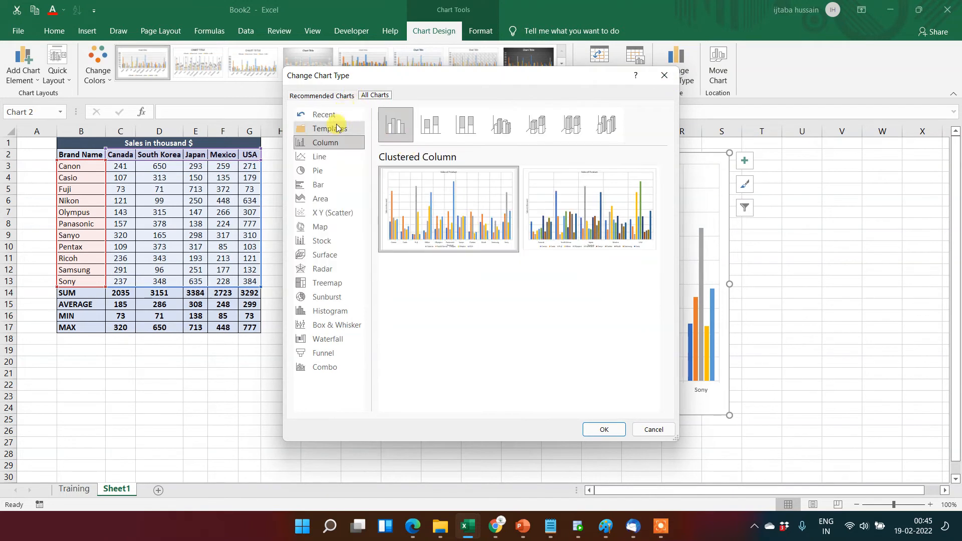
pyautogui.click(323, 185)
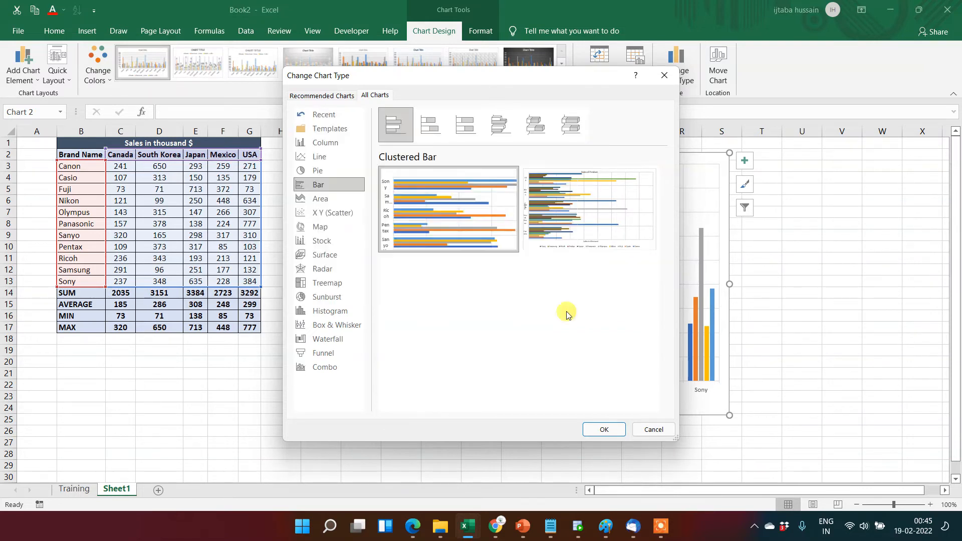
pyautogui.click(608, 428)
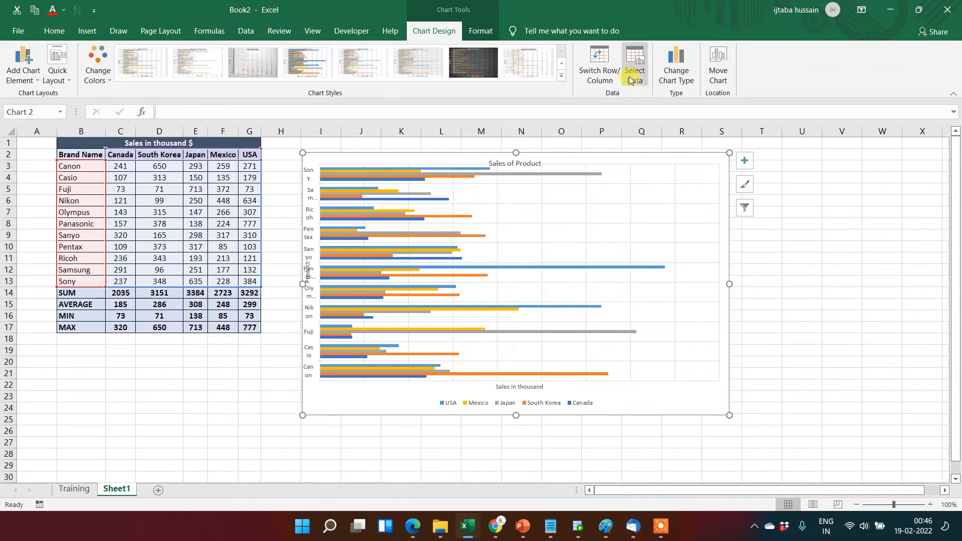
# Step: Change the sales chart's type to Line
pyautogui.click(692, 81)
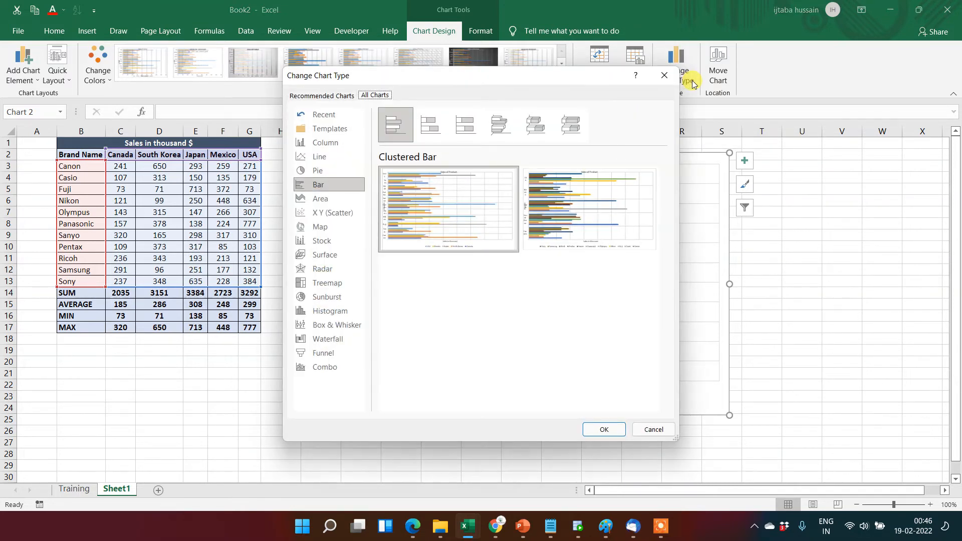
pyautogui.click(326, 157)
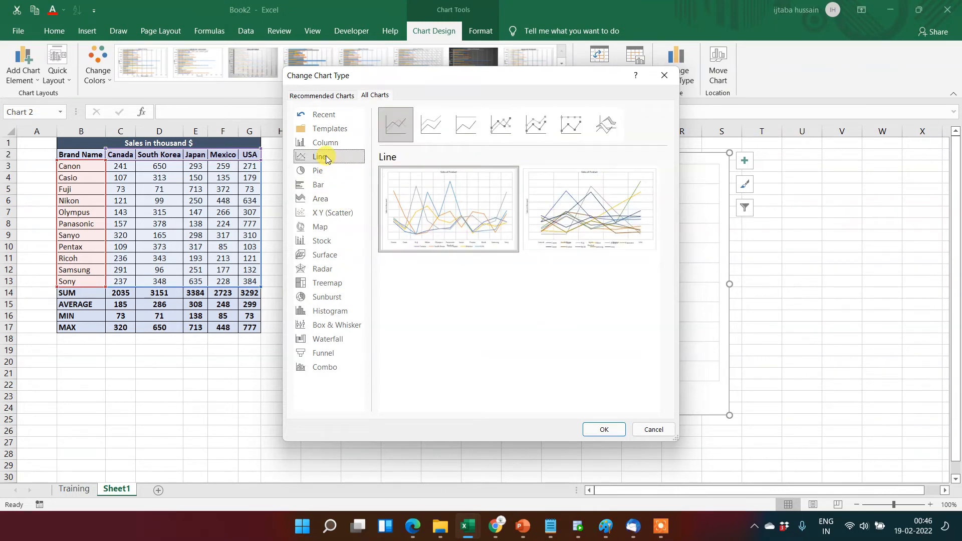
pyautogui.click(615, 431)
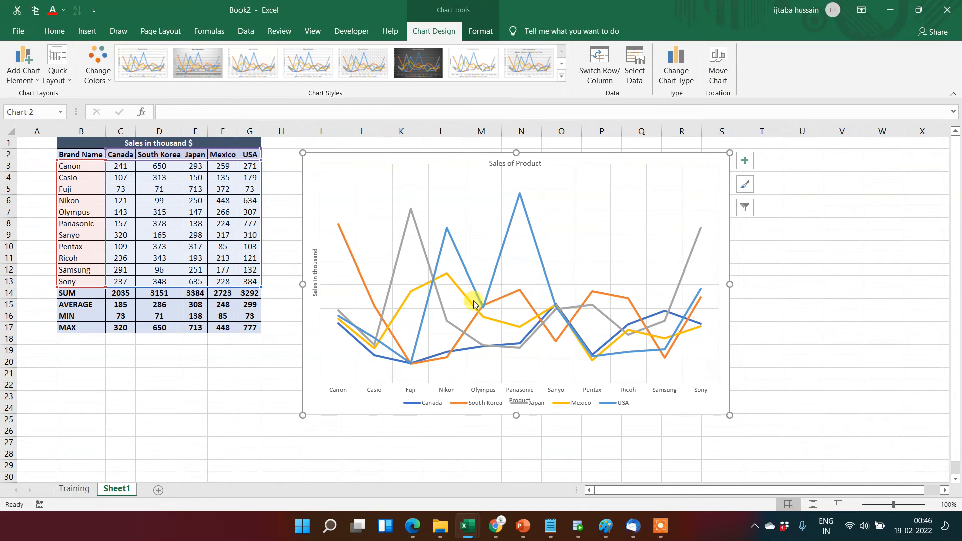
# Step: Change the sales chart's type back to Clustered Column
pyautogui.click(674, 76)
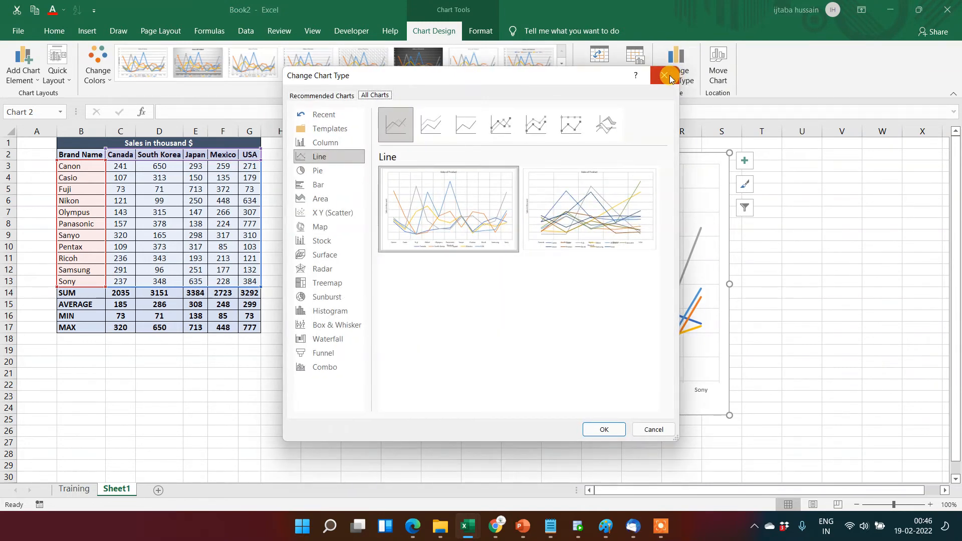
pyautogui.click(673, 75)
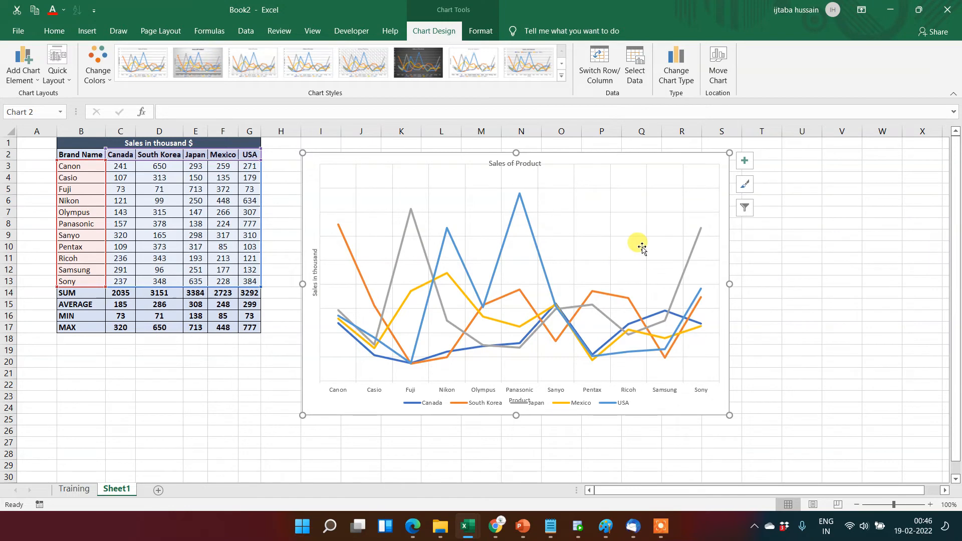
pyautogui.click(674, 75)
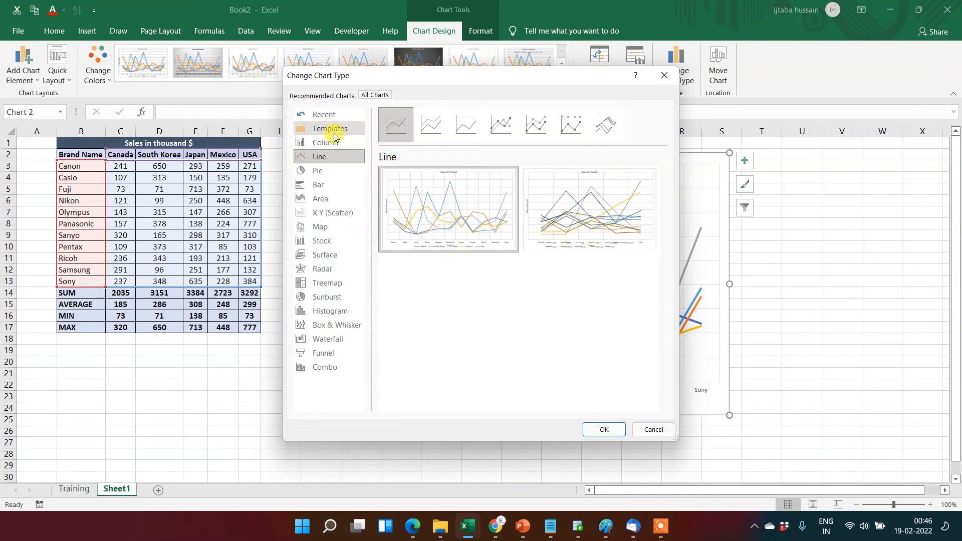
pyautogui.click(336, 143)
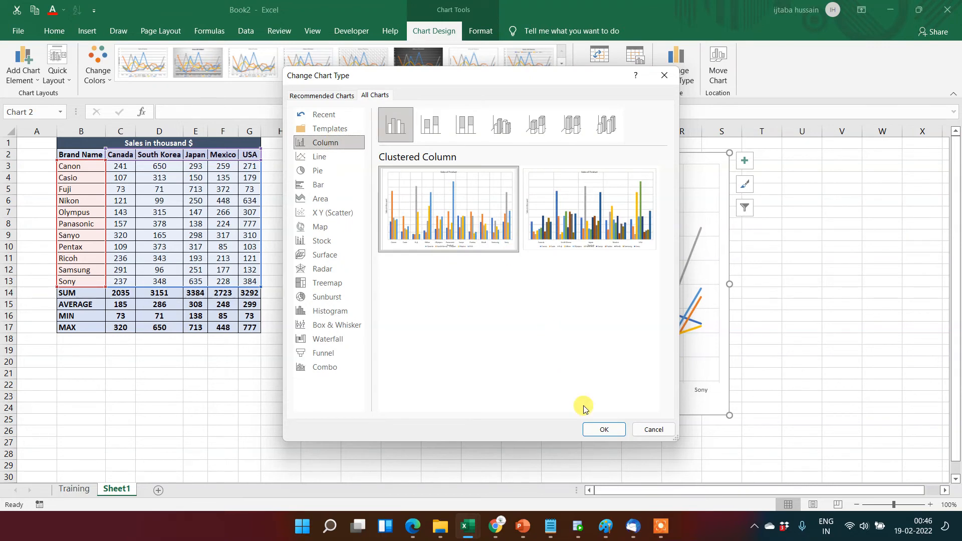
pyautogui.click(604, 430)
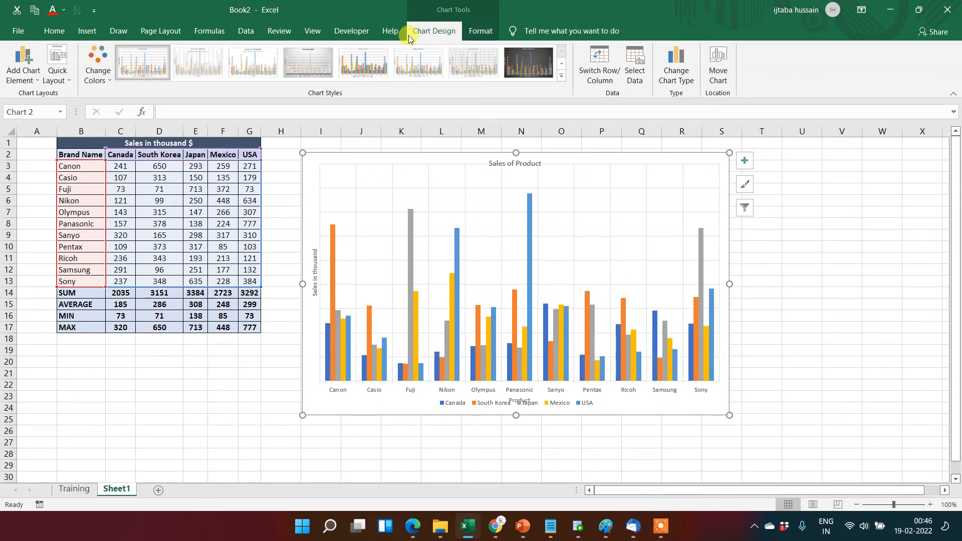
# Step: Move the sales chart from Sheet1 to a new chart sheet named Chart1
pyautogui.click(718, 74)
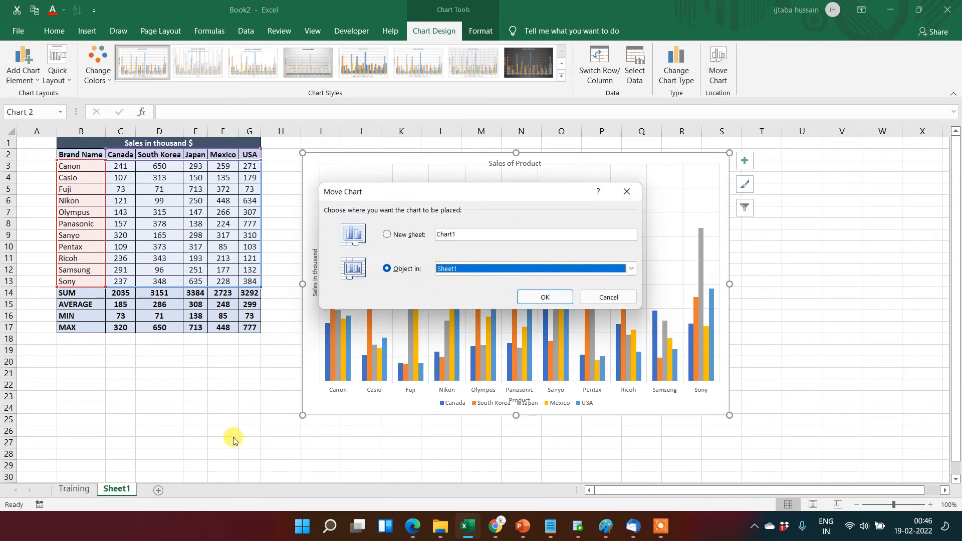
pyautogui.click(476, 269)
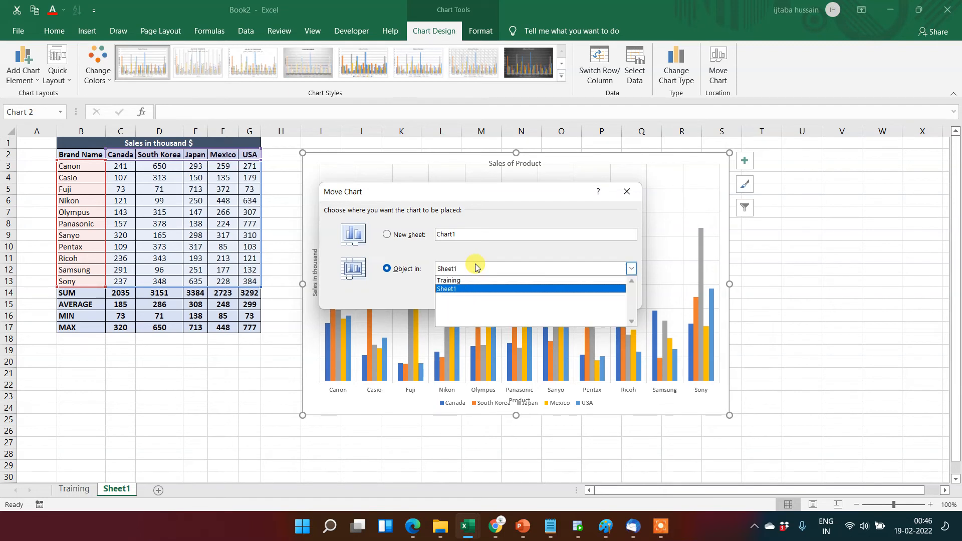
pyautogui.click(471, 280)
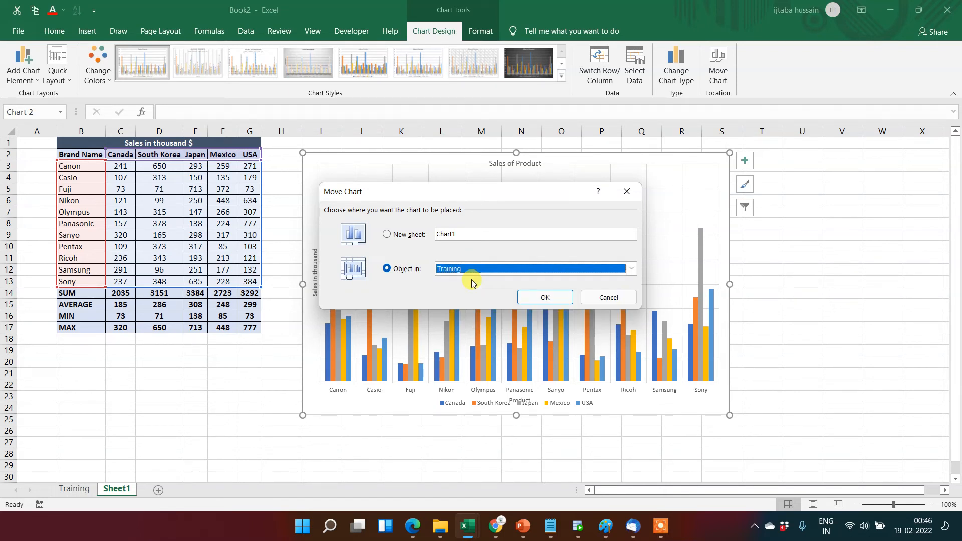
pyautogui.click(407, 240)
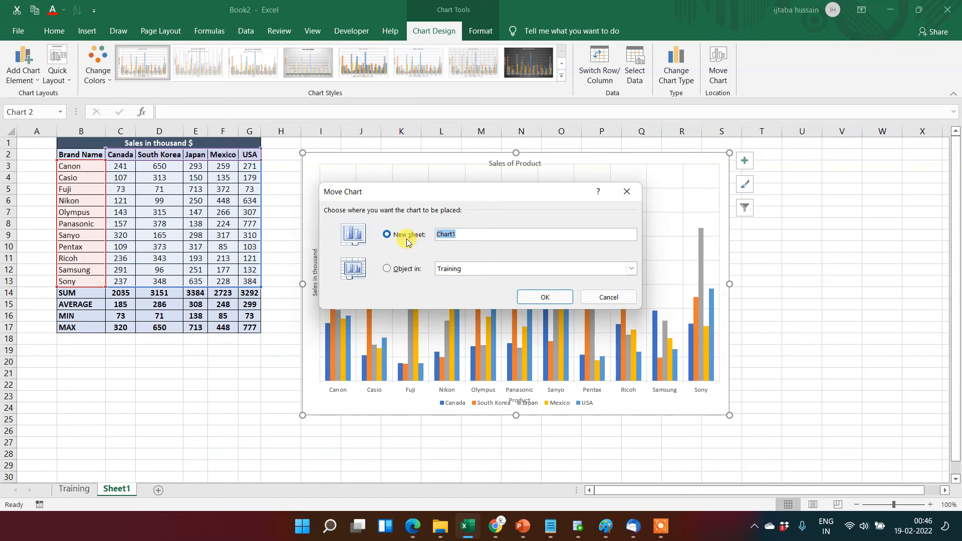
pyautogui.click(544, 301)
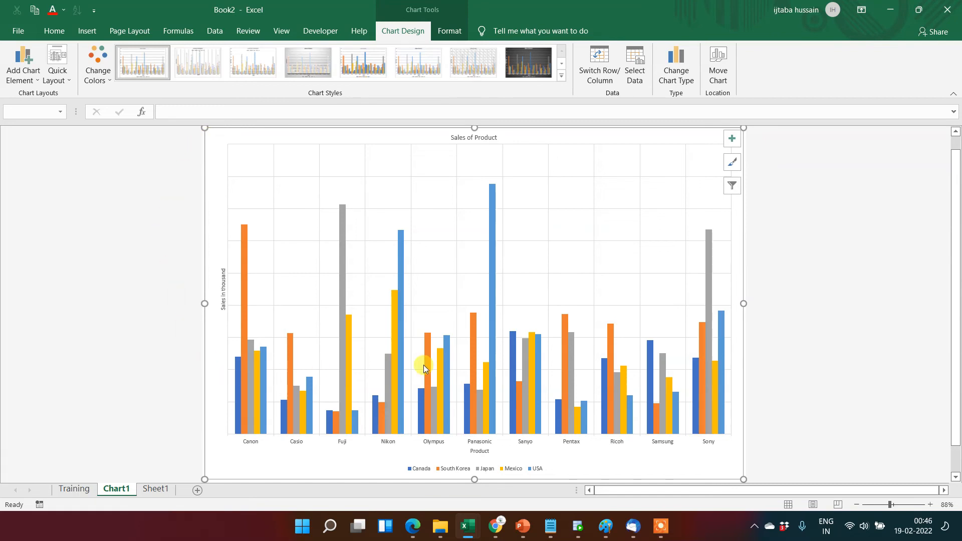
pyautogui.click(458, 365)
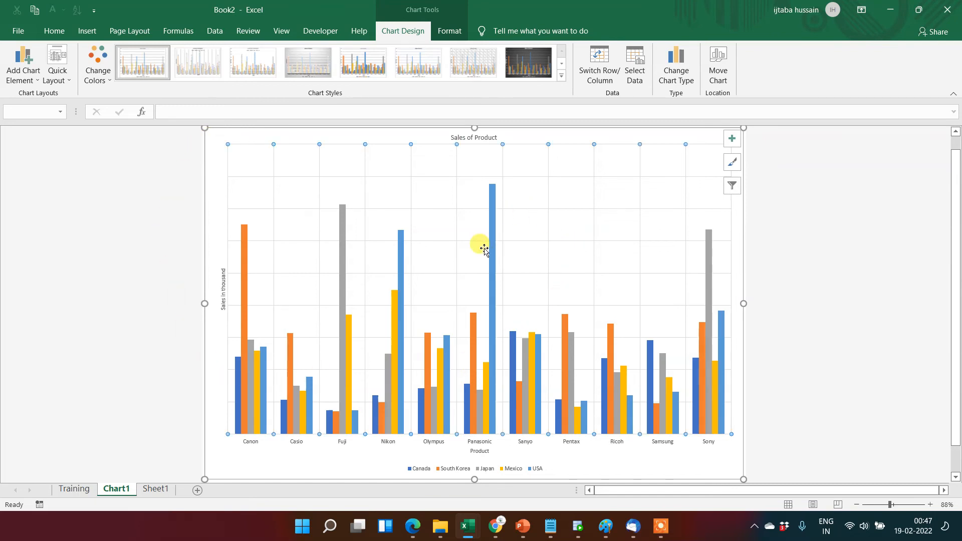
# Step: Insert a 2-D clustered column chart on Sheet1 from the brand and country sales data in B2:G13, excluding the summary rows
pyautogui.click(167, 489)
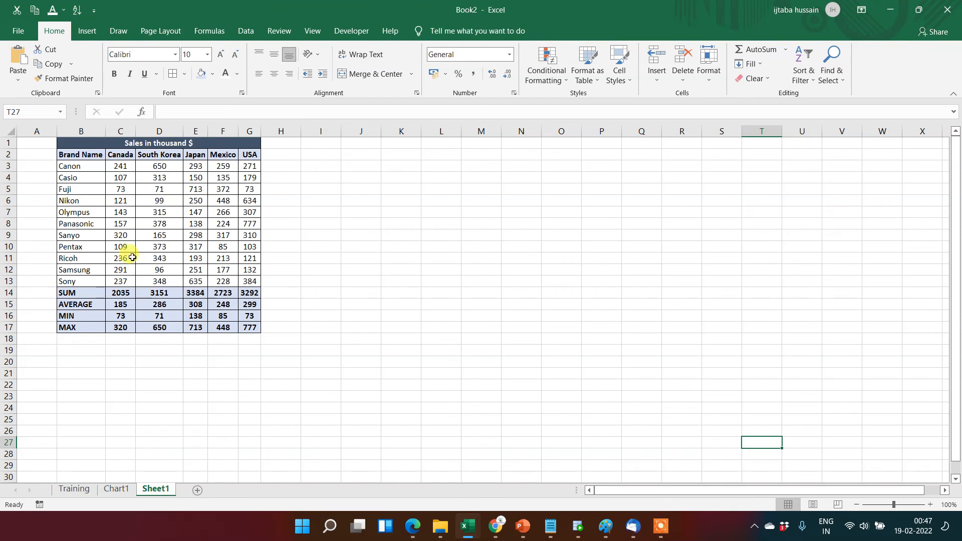
pyautogui.click(78, 164)
pyautogui.press('Up')
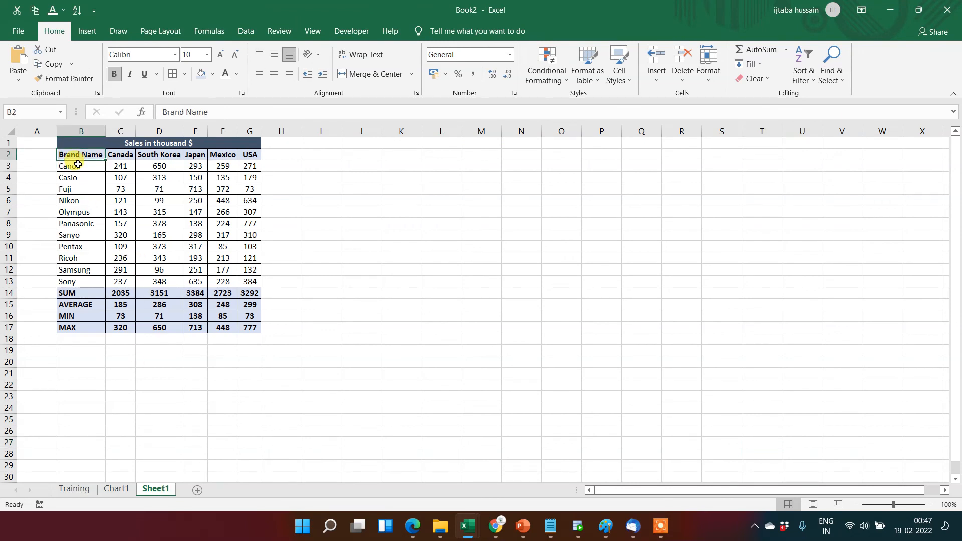
pyautogui.hotkey('shift', 'Down')
pyautogui.hotkey('shift', 'Down')
pyautogui.hotkey('shift', 'Down')
pyautogui.hotkey('shift', 'Down')
pyautogui.hotkey('shift', 'Down')
pyautogui.hotkey('shift', 'Down')
pyautogui.hotkey('shift', 'Down')
pyautogui.hotkey('shift', 'Down')
pyautogui.hotkey('shift', 'Down')
pyautogui.hotkey('shift', 'Down')
pyautogui.hotkey('shift', 'Down')
pyautogui.hotkey('shift', 'Down')
pyautogui.hotkey('shift', 'Right')
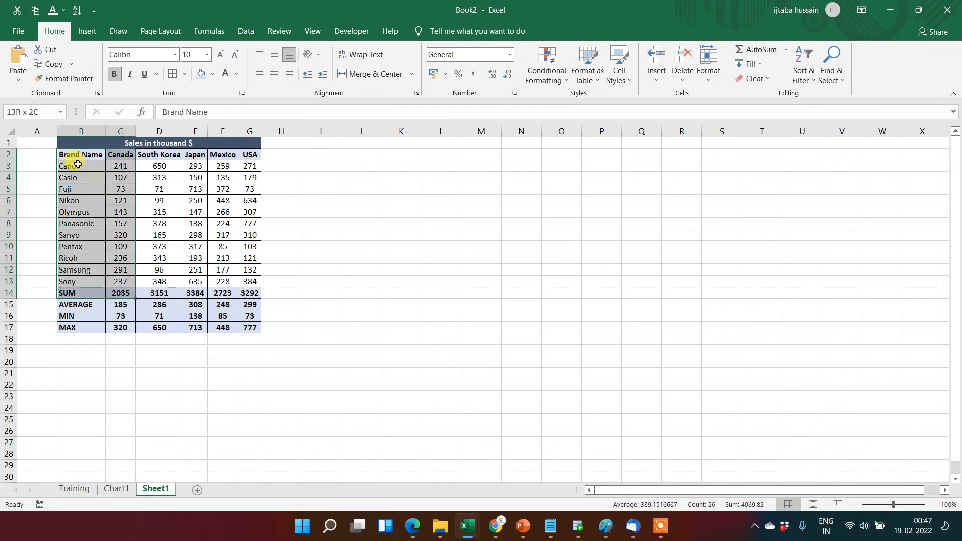
pyautogui.hotkey('shift', 'Up')
pyautogui.hotkey('shift', 'Right')
pyautogui.hotkey('shift', 'Right')
pyautogui.hotkey('shift', 'Right')
pyautogui.hotkey('shift', 'Right')
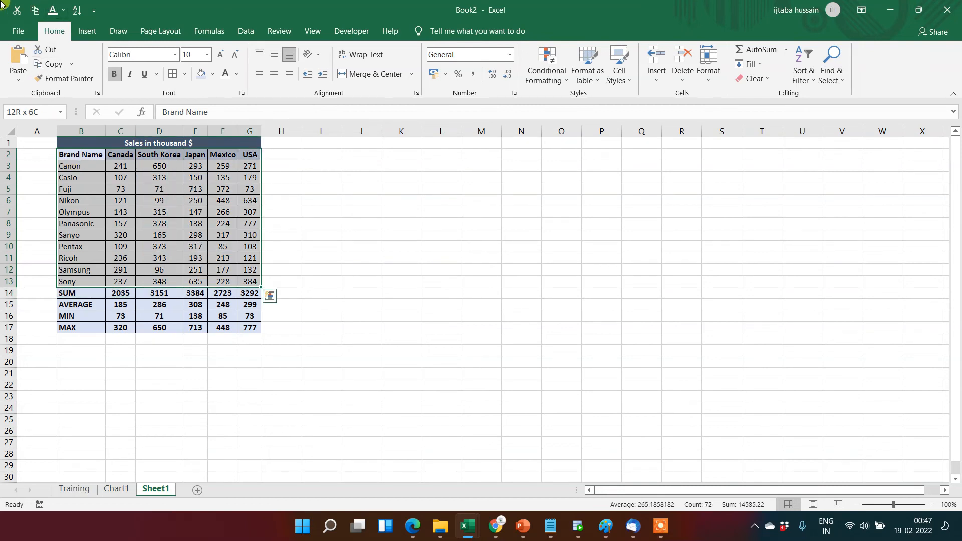
pyautogui.click(87, 31)
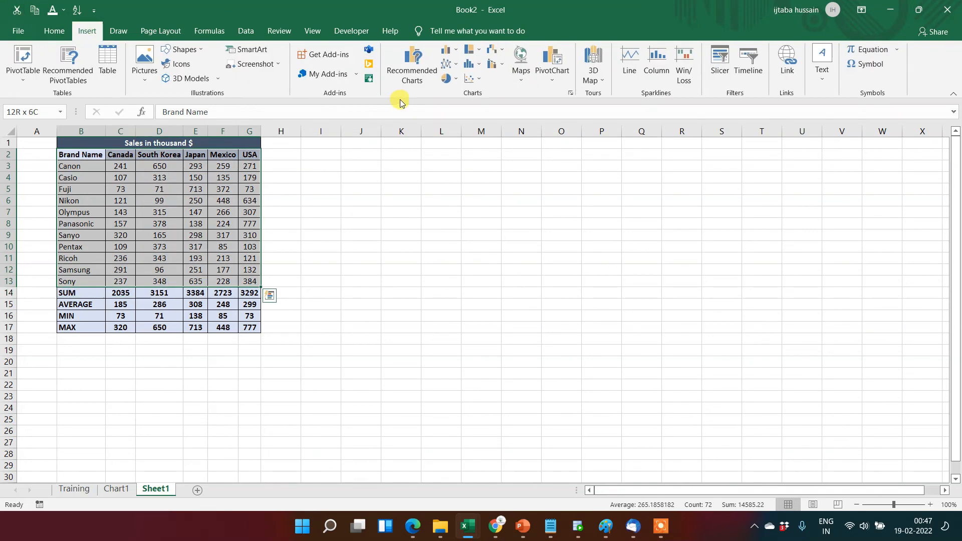
pyautogui.click(449, 50)
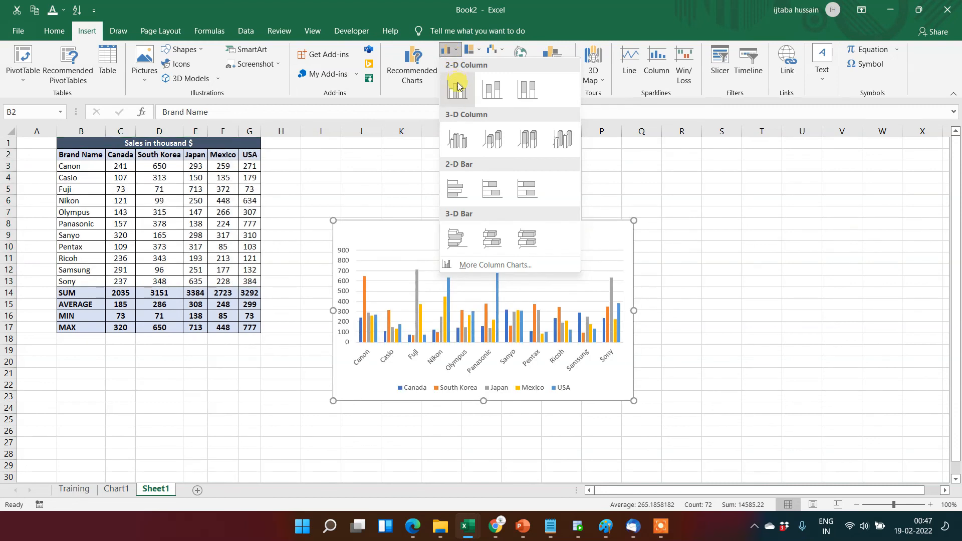
pyautogui.click(459, 88)
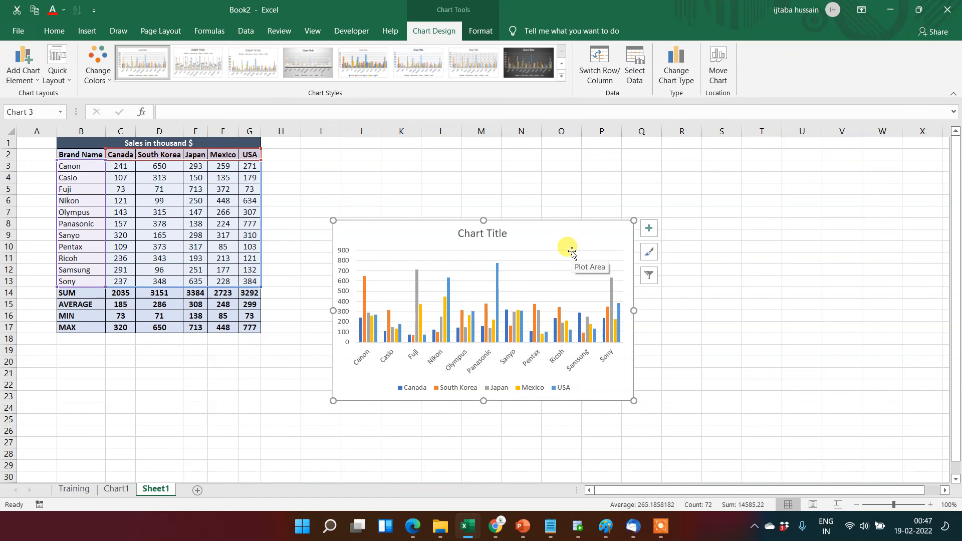
# Step: Cut the new column chart from Sheet1, paste it at C2 on the Training sheet and reposition it near D3
pyautogui.hotkey('ctrl', 'z')
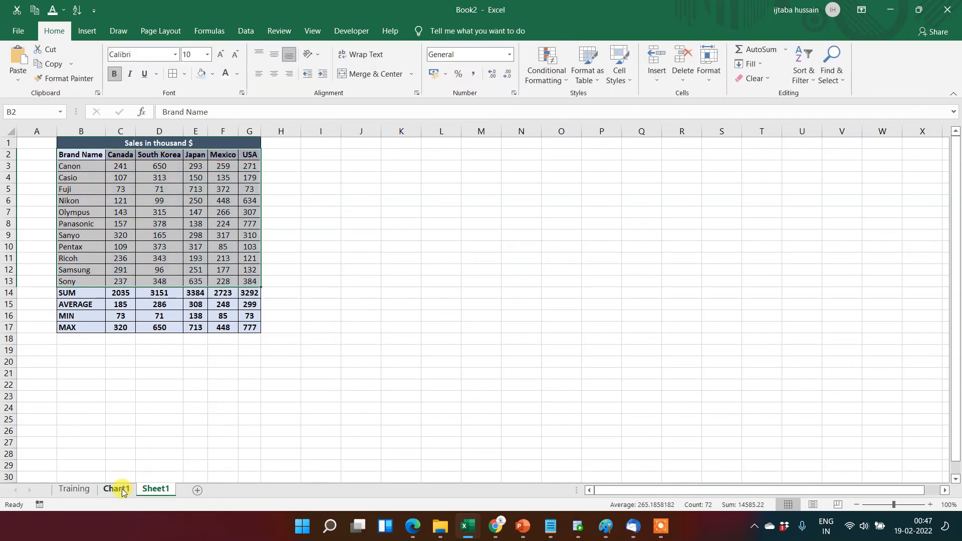
pyautogui.click(88, 489)
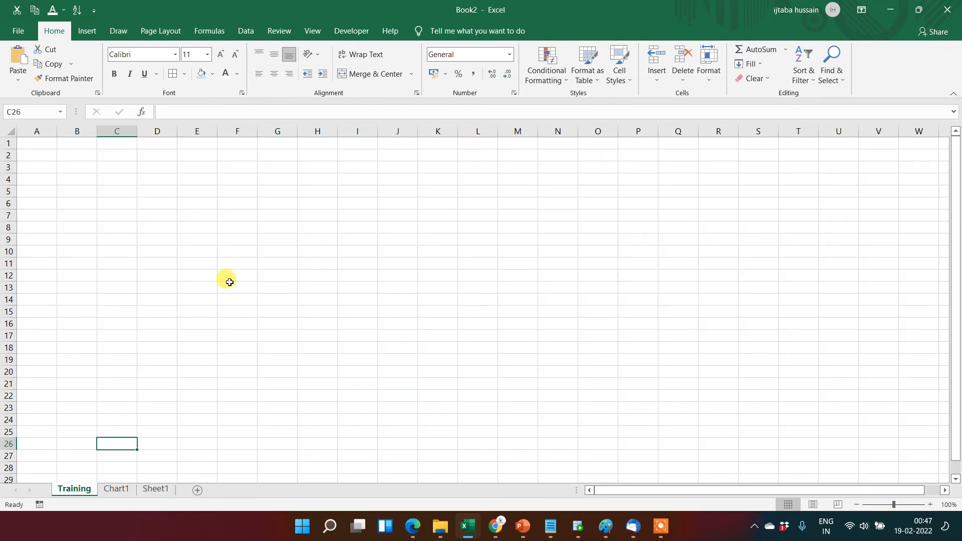
pyautogui.click(115, 129)
pyautogui.click(126, 154)
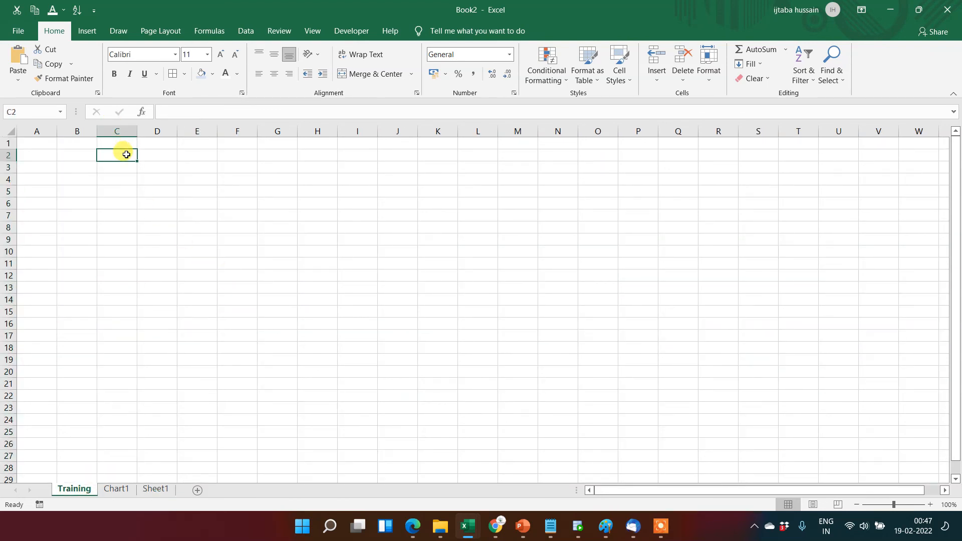
pyautogui.hotkey('ctrl', 'v')
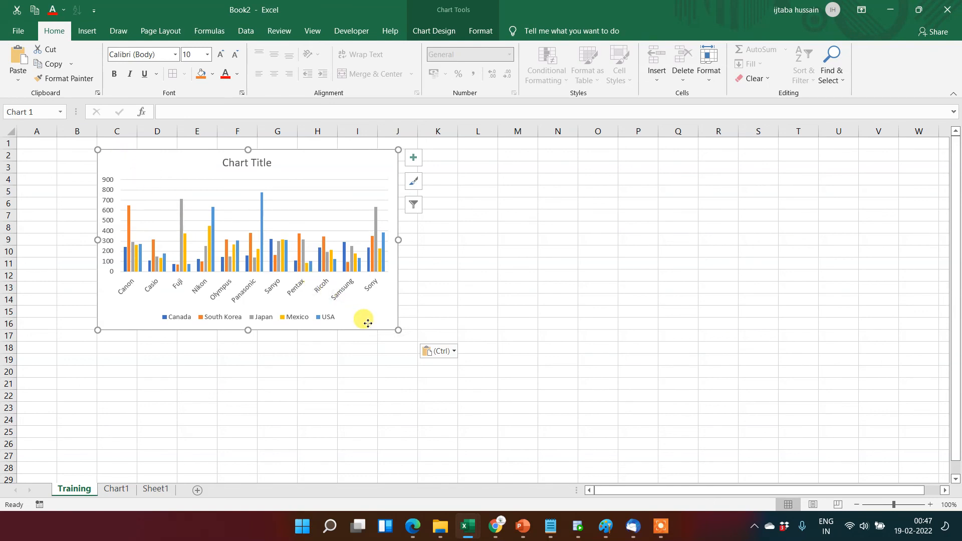
pyautogui.moveTo(368, 324); pyautogui.dragTo(423, 336)
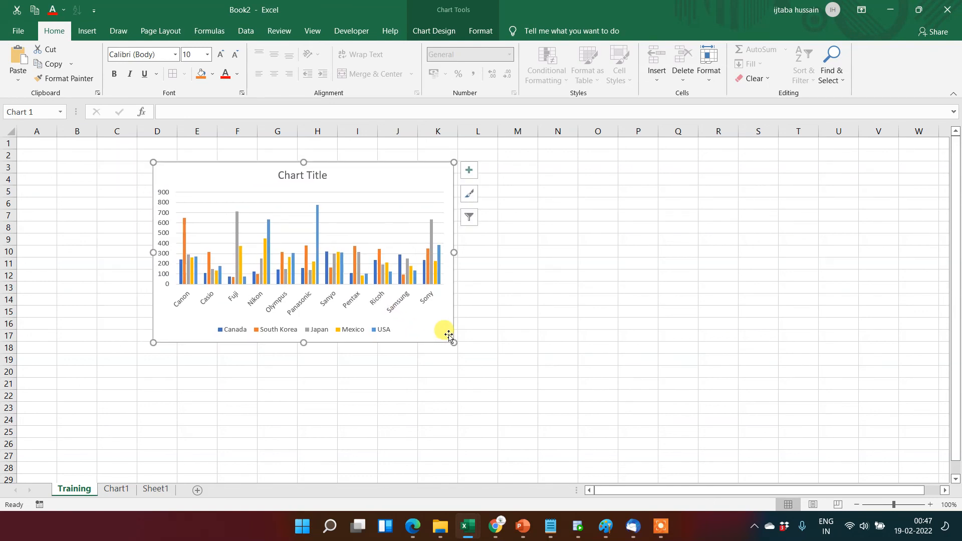